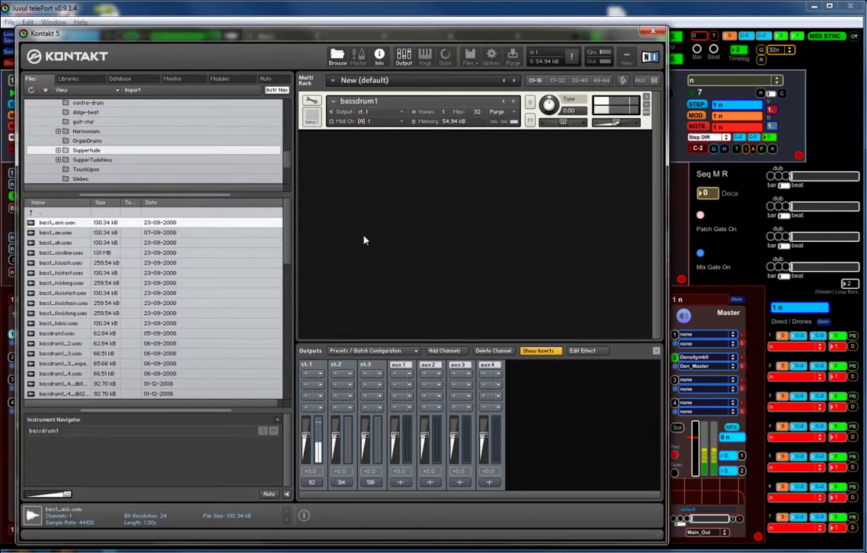
- Load closedhat1_thh.wav as a second instrument in the rack, with MIDI channel A 1 and output st.2
drag(288, 229, 287, 270)
drag(66, 319, 388, 222)
click(400, 161)
mouse_move(402, 183)
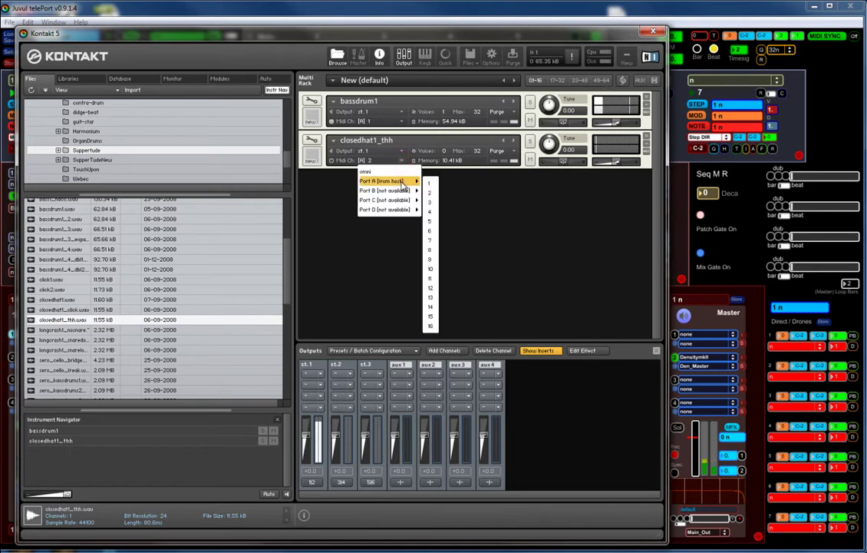
click(430, 184)
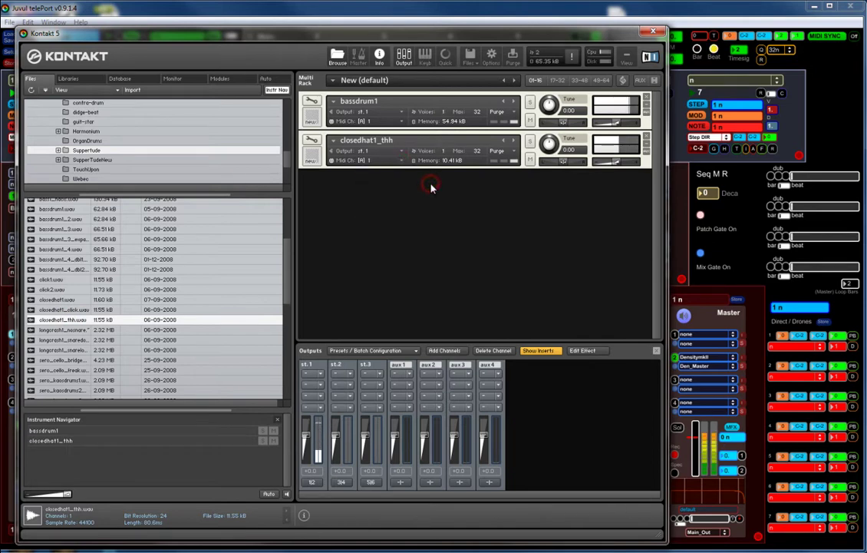
click(393, 151)
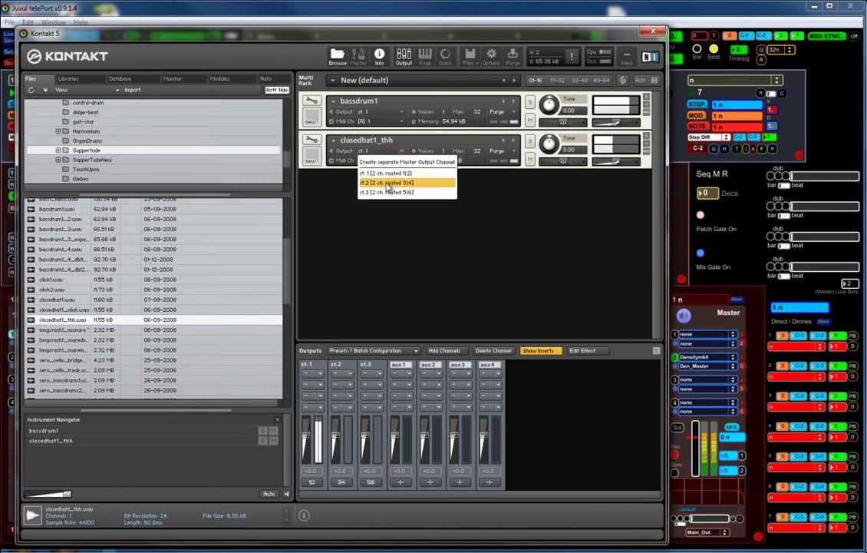
click(388, 183)
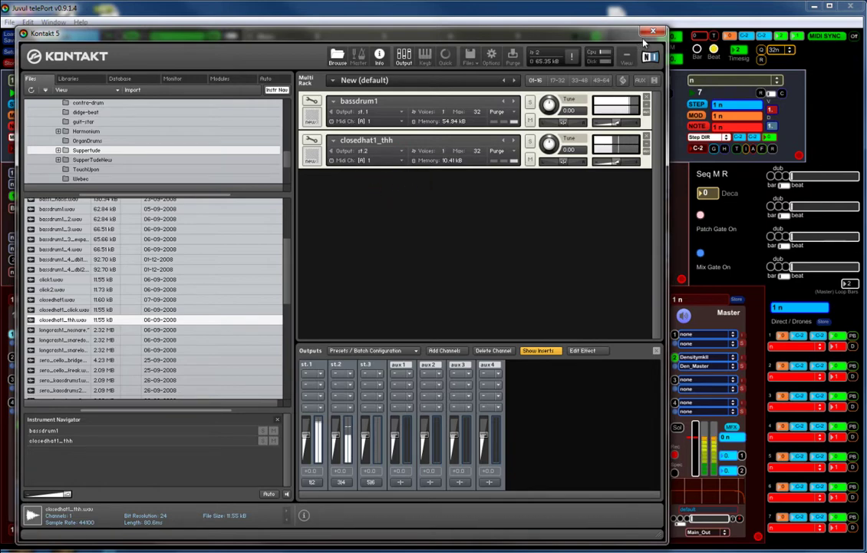
- Name the Kontakt patch's 3/4 output HiHat and select 15 HiHat as the input of mixer channel 4
click(653, 31)
click(630, 196)
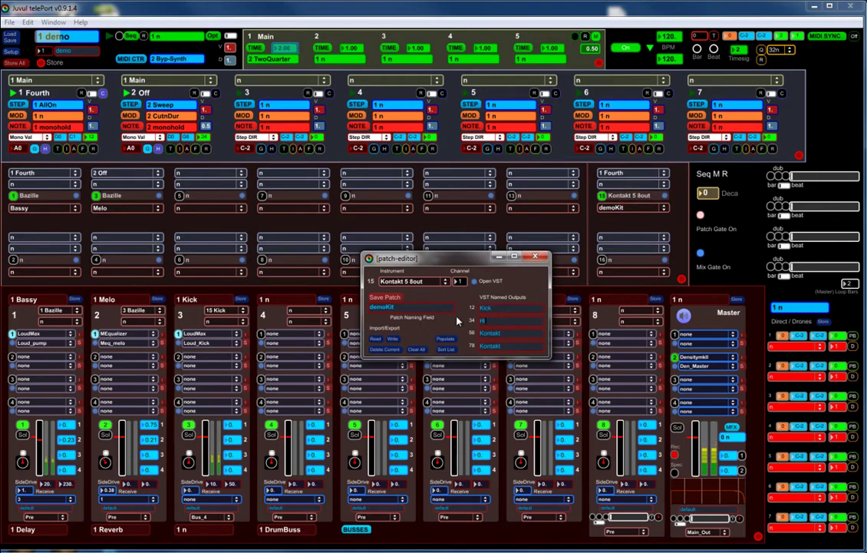
click(537, 257)
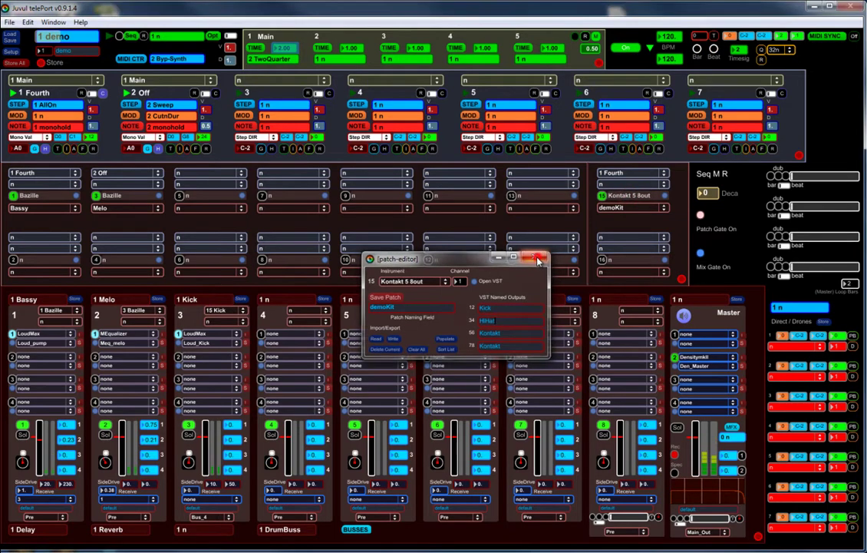
click(323, 311)
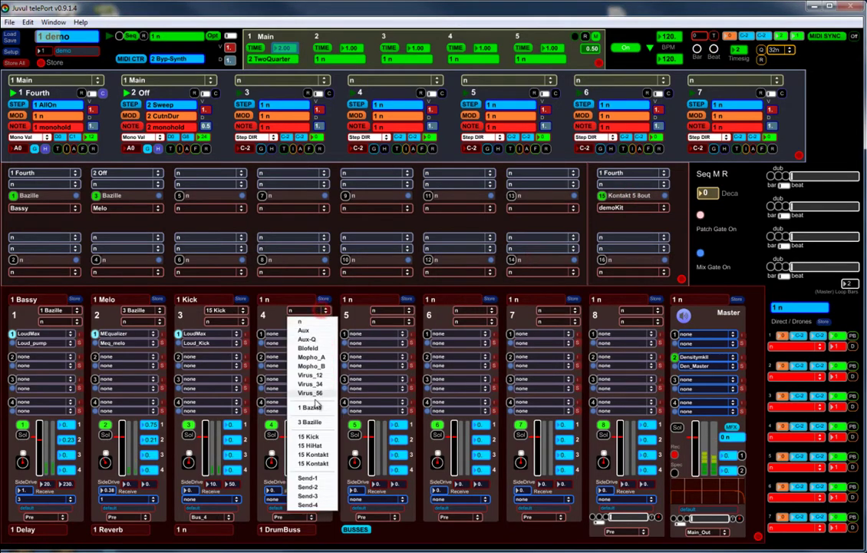
click(325, 446)
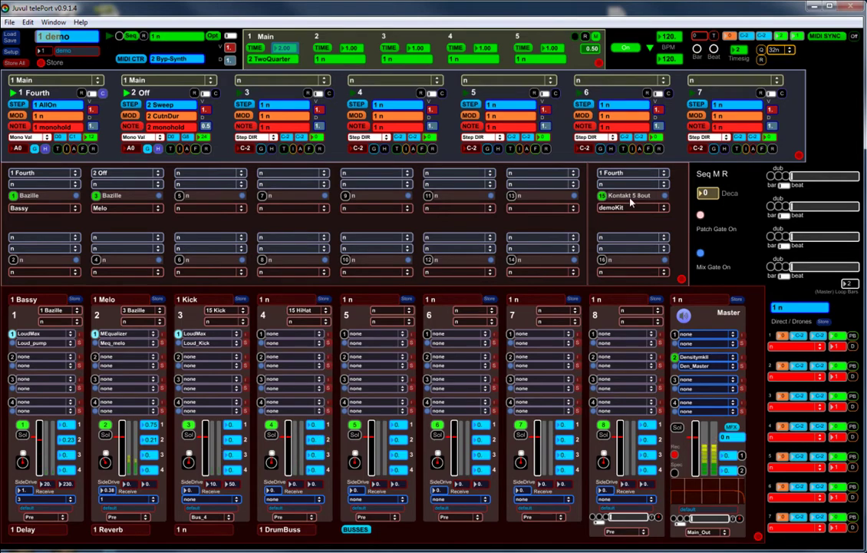
- Limit the bassdrum1 sample zone in Kontakt's Mapping Editor to the key range C-1 to E2
click(665, 199)
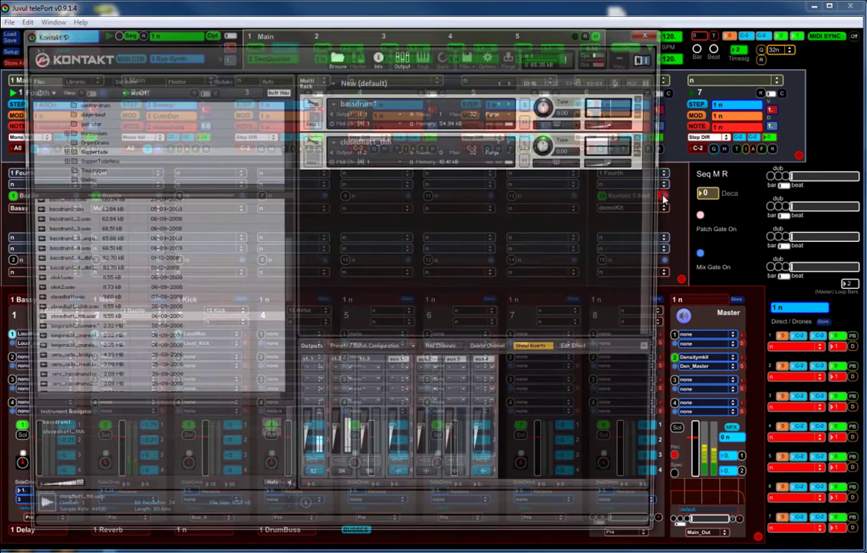
click(315, 103)
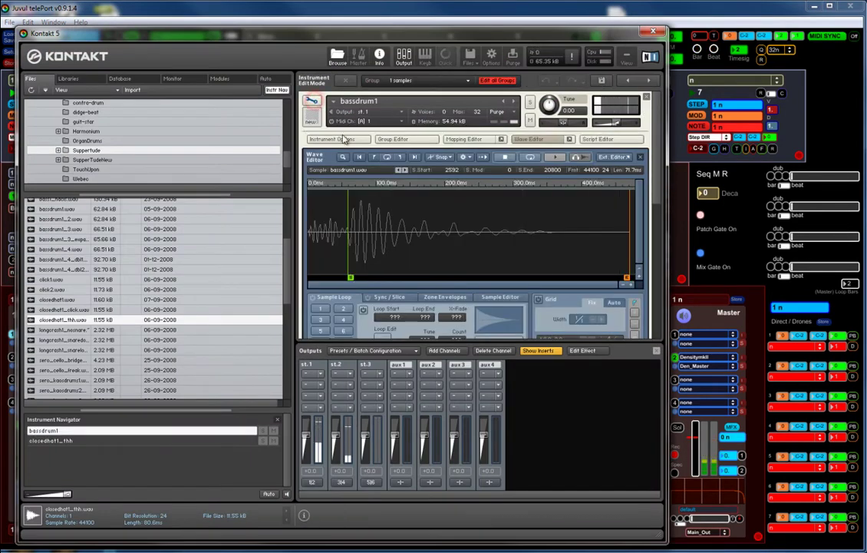
click(529, 139)
click(469, 139)
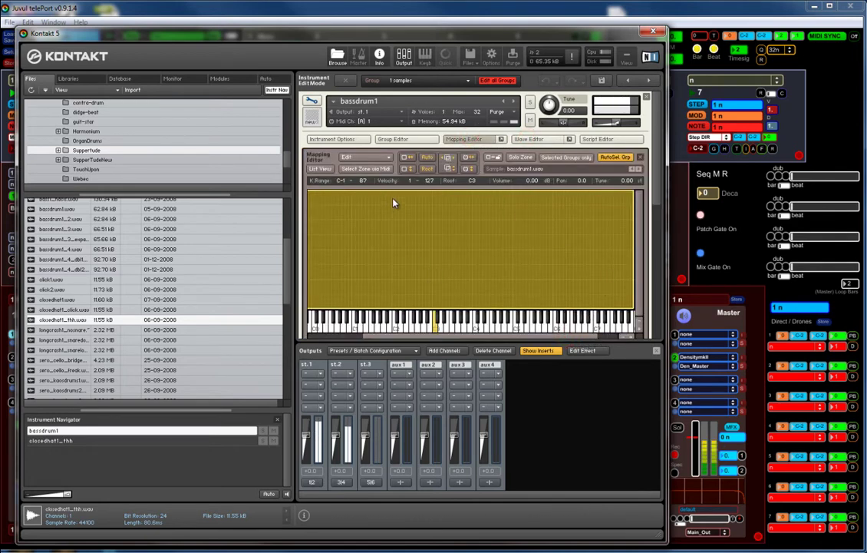
drag(635, 262, 409, 263)
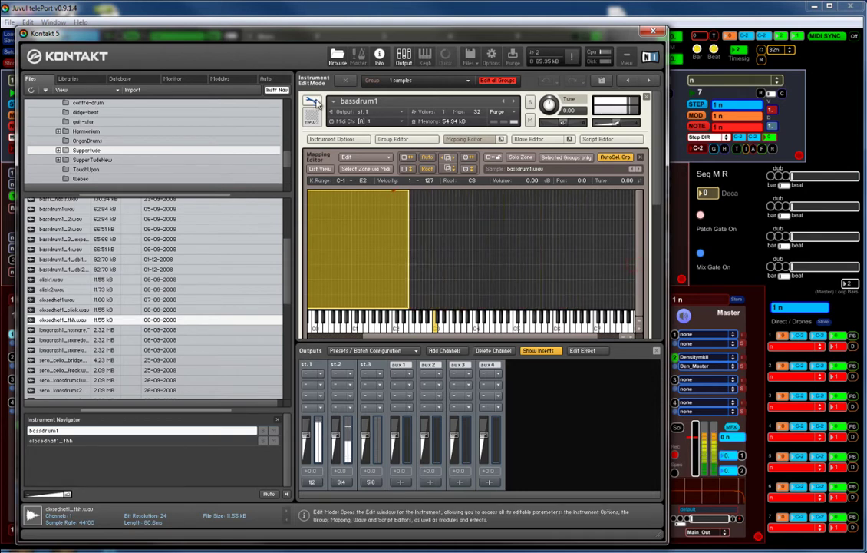
click(312, 103)
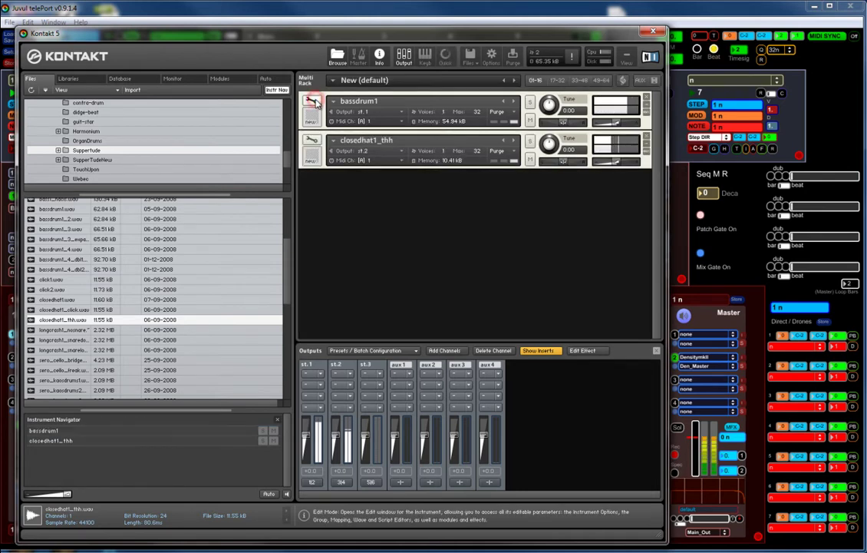
- Limit the closedhat1_thh sample zone to the key range F2 to A#3 and close the Kontakt window
click(312, 143)
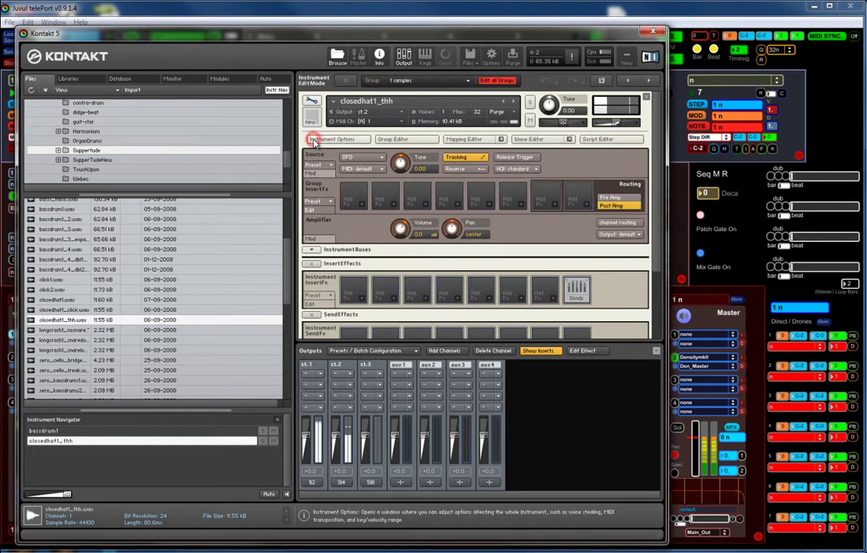
click(474, 140)
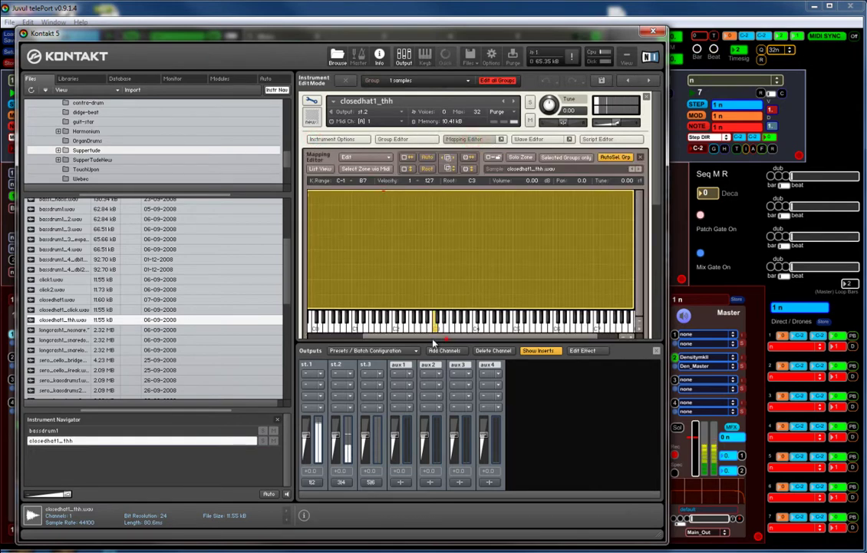
drag(377, 337, 330, 335)
drag(335, 288, 467, 281)
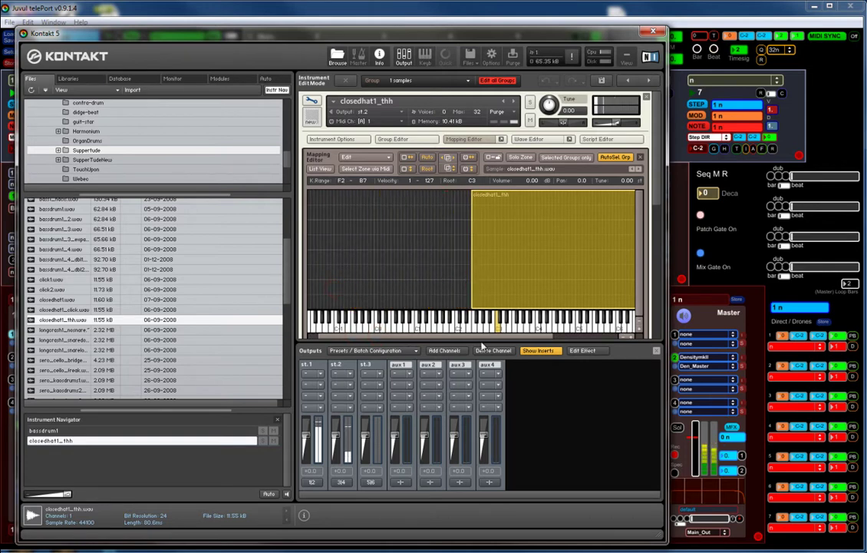
drag(480, 336, 549, 335)
drag(606, 274, 435, 290)
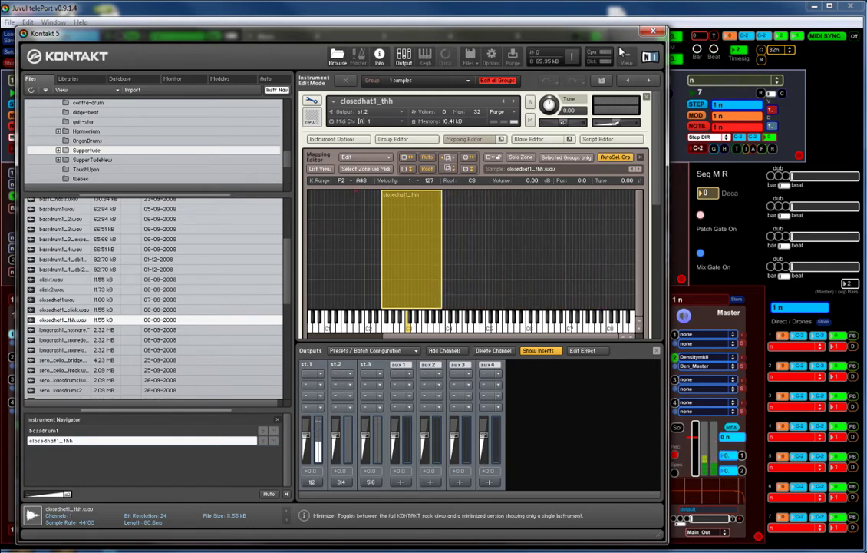
click(653, 34)
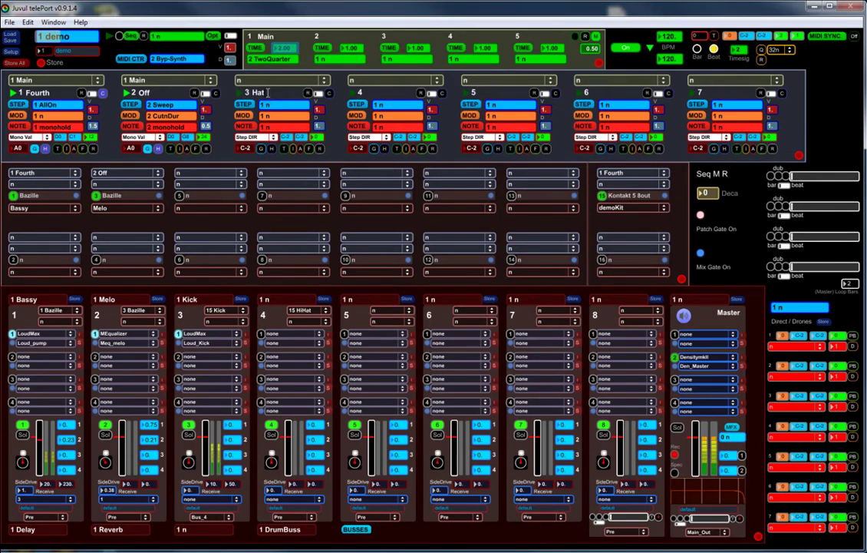
- Name sequencer 3 Hatter, assign it to 1 Main, and start it with its first step enabled
click(270, 82)
click(261, 103)
click(240, 92)
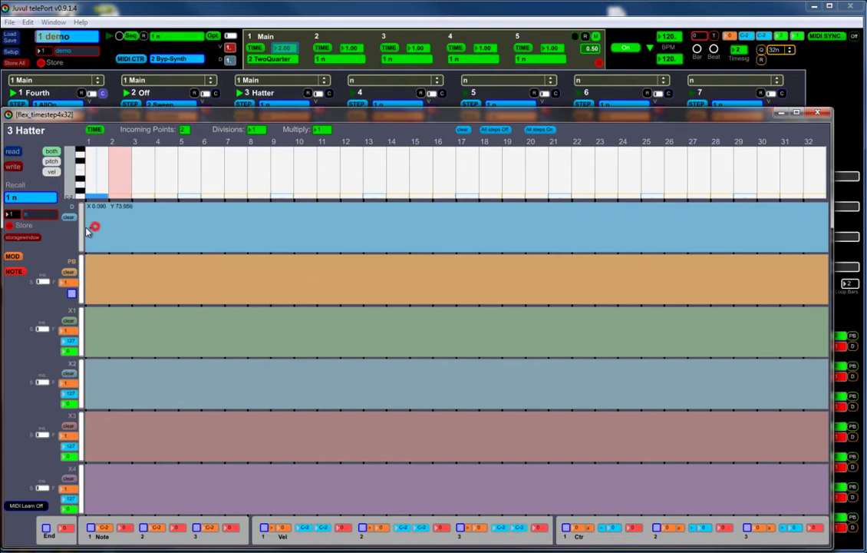
click(818, 113)
- Assign 3 Hatter as the second sequencer source of the Kontakt 5 8out instrument and set Hatter's green note value to 63
click(645, 185)
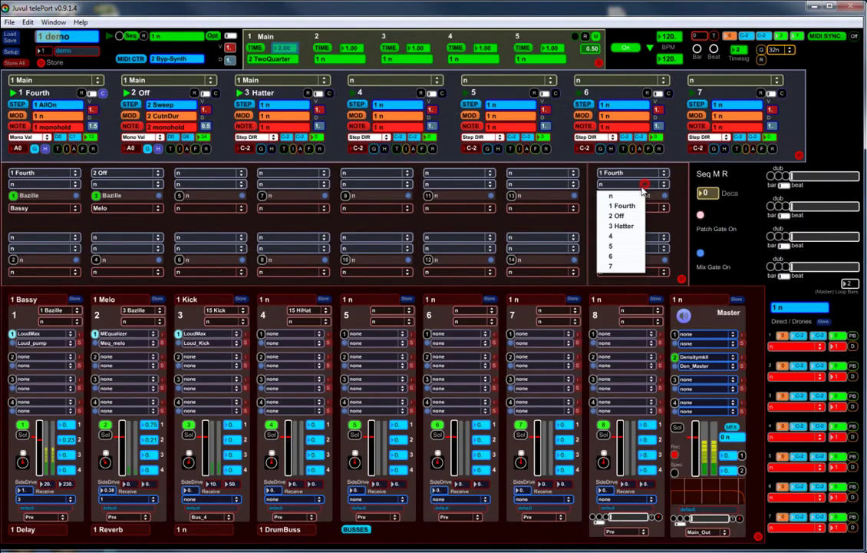
click(623, 226)
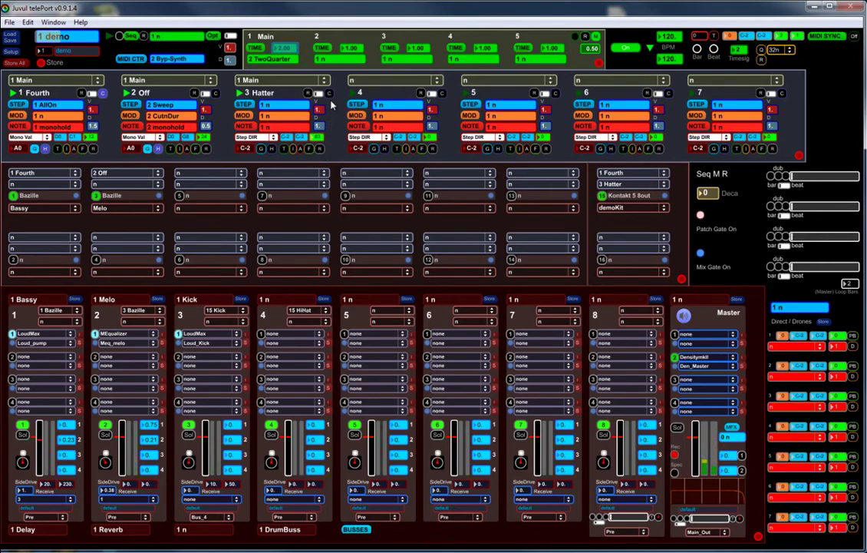
- Set the Hatter step sequence to 4 divisions and enable steps 3, 5, 7 and 8
click(247, 108)
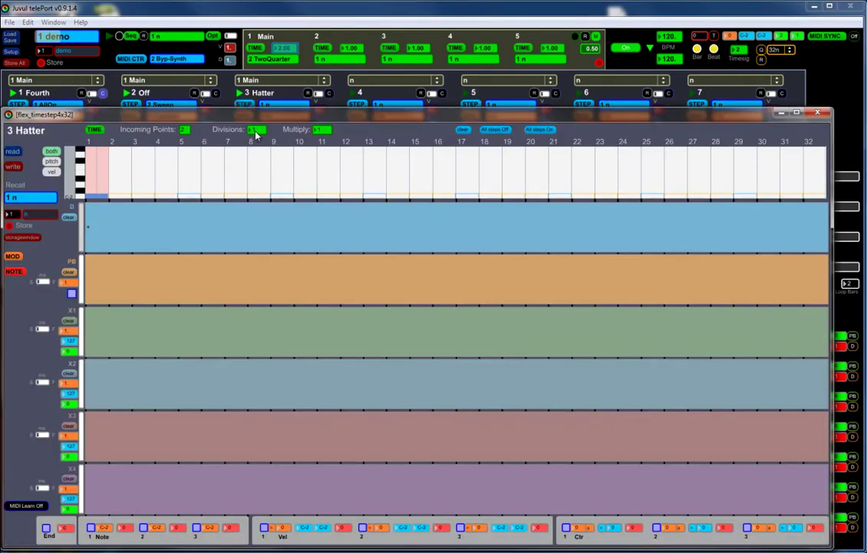
click(255, 132)
text(4)
key(Return)
click(142, 146)
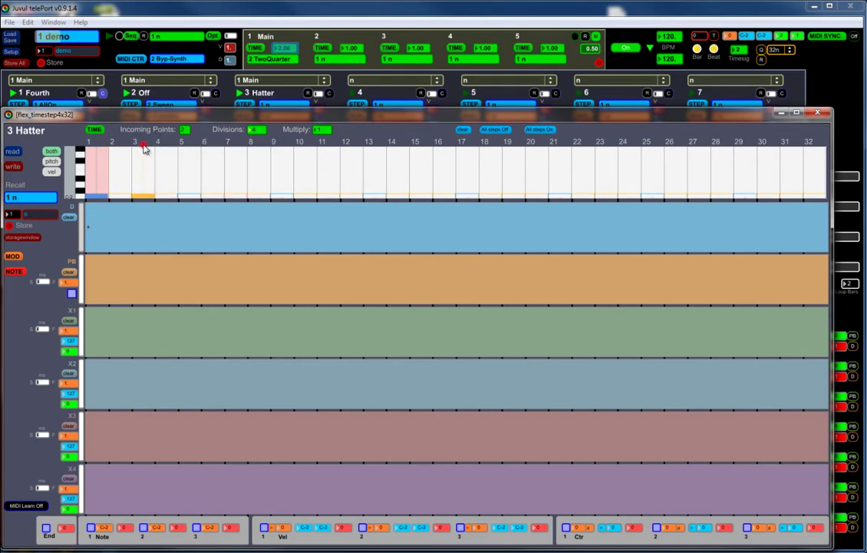
click(185, 146)
click(228, 145)
click(260, 145)
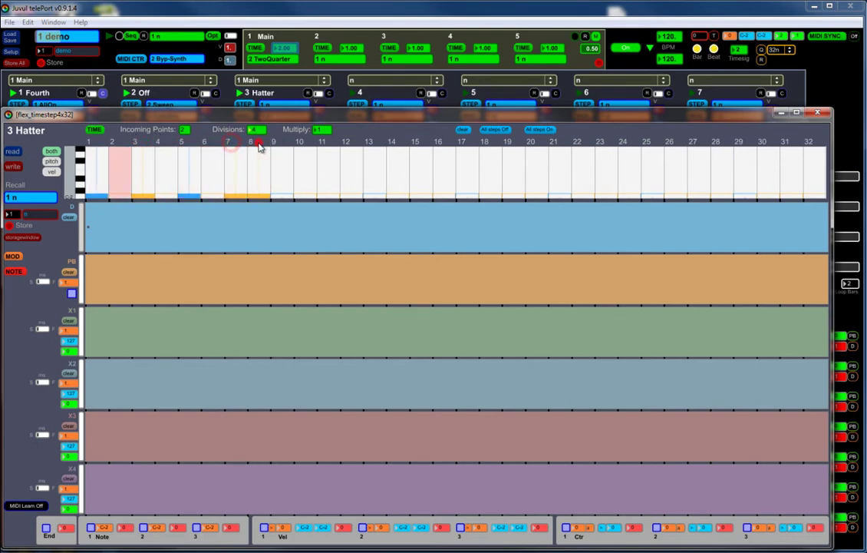
- Lower the velocities of Hatter's steps 3, 5, 7 and 8 to varying levels below the first step
click(52, 172)
click(142, 162)
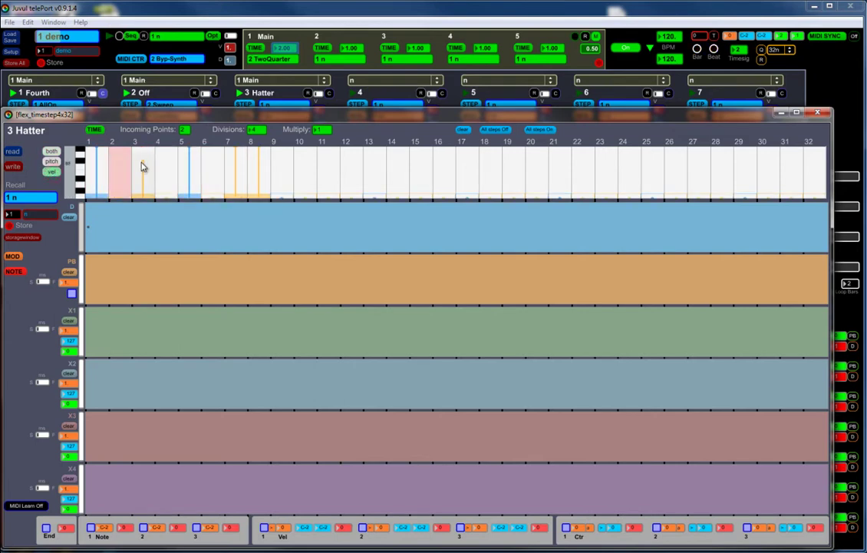
drag(142, 164, 143, 175)
click(190, 164)
click(236, 169)
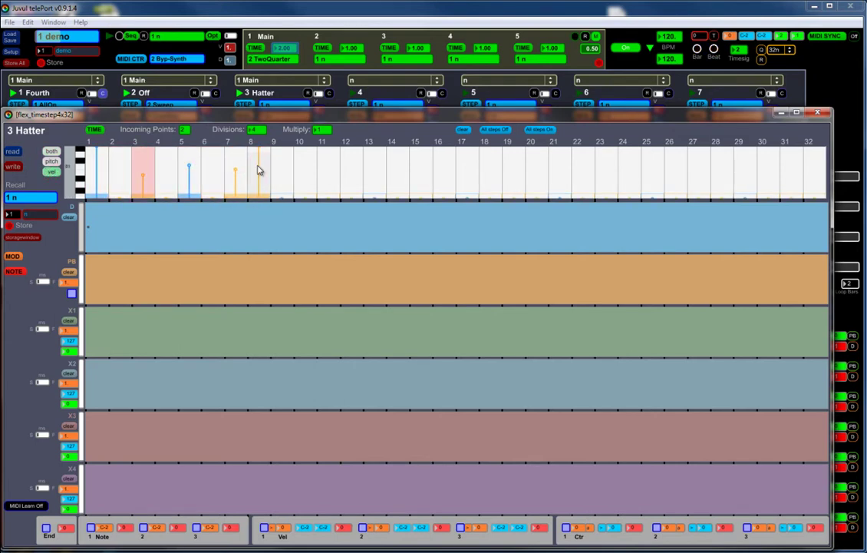
drag(258, 170, 258, 179)
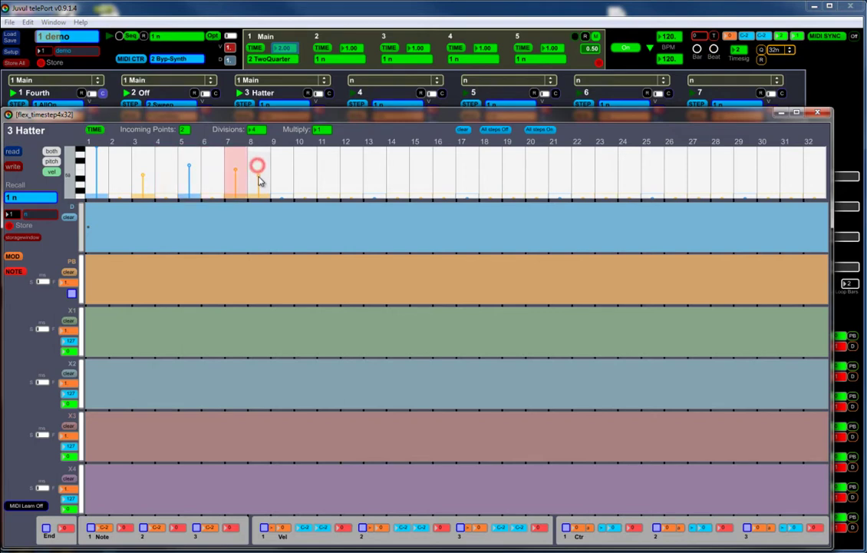
click(144, 177)
click(189, 165)
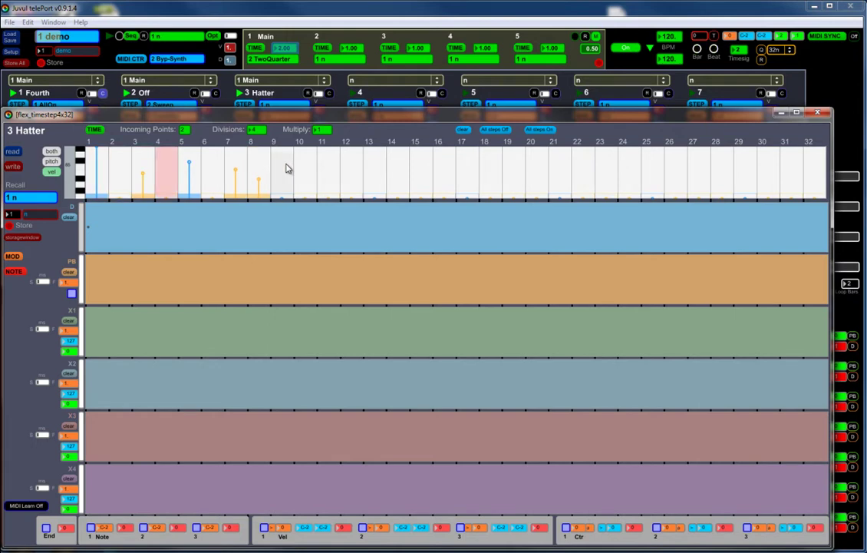
- Store the Hatter step pattern in preset slot 1 as Div4 and close the step editor
click(41, 216)
text(Div4)
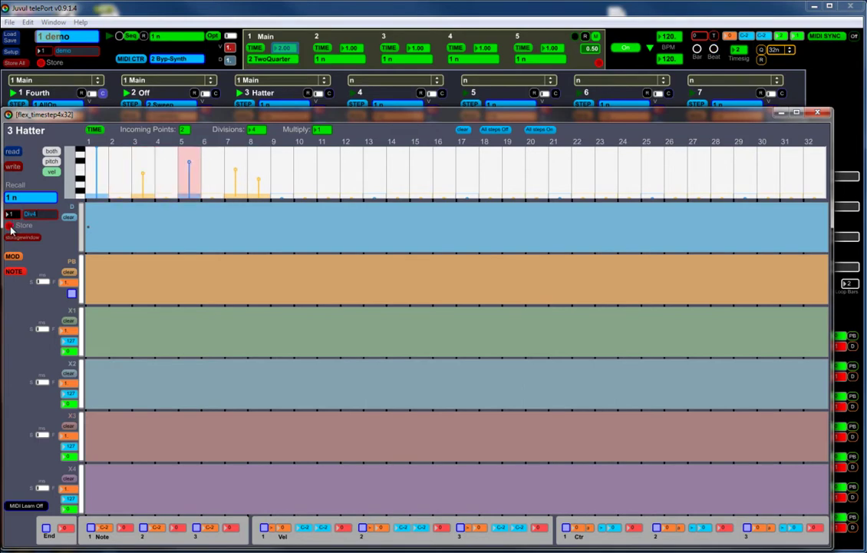
click(10, 227)
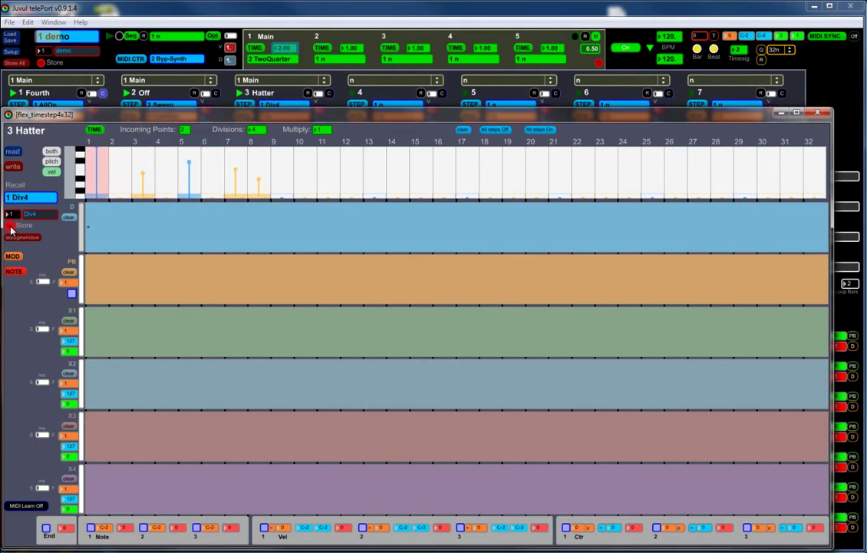
click(814, 113)
- Route mixer channel 4 to Bus_4 and set its send 1 to 0.14 and send 2 to 0.23
click(307, 517)
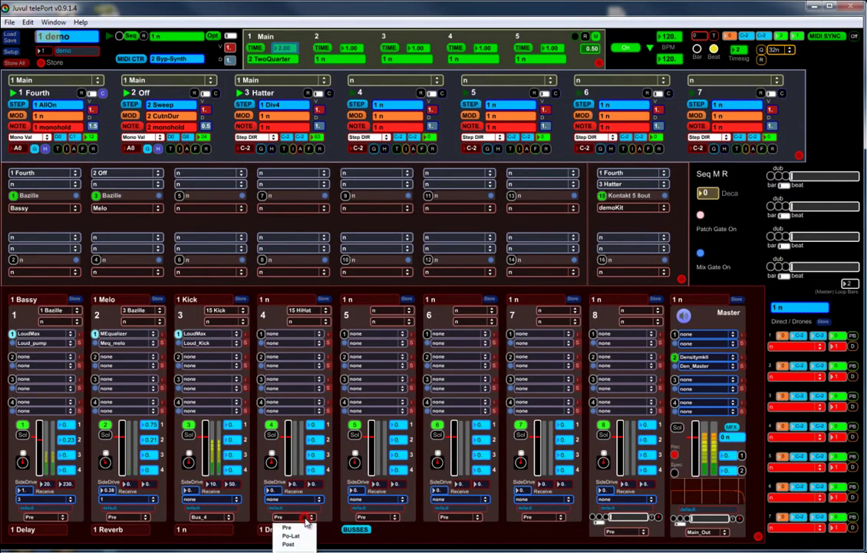
click(286, 527)
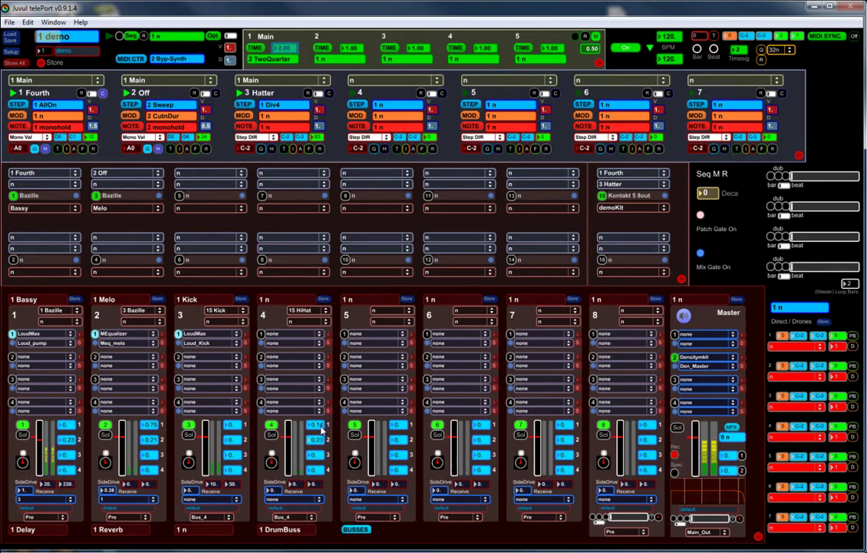
- Store the mixer channel 4 settings in preset slot 1 under the name Hat
click(324, 300)
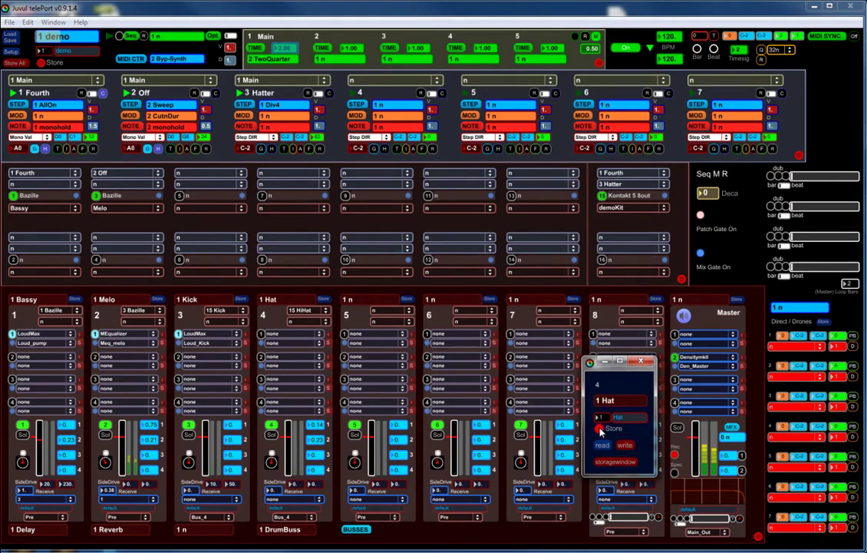
click(641, 362)
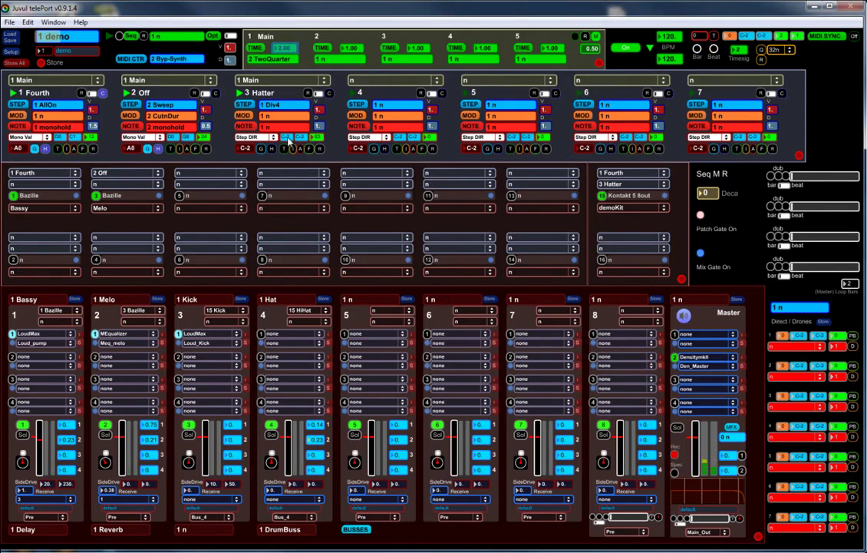
- Open Hatter's step editor and try divisions of 1, 2 and 3 before returning to 4
click(245, 104)
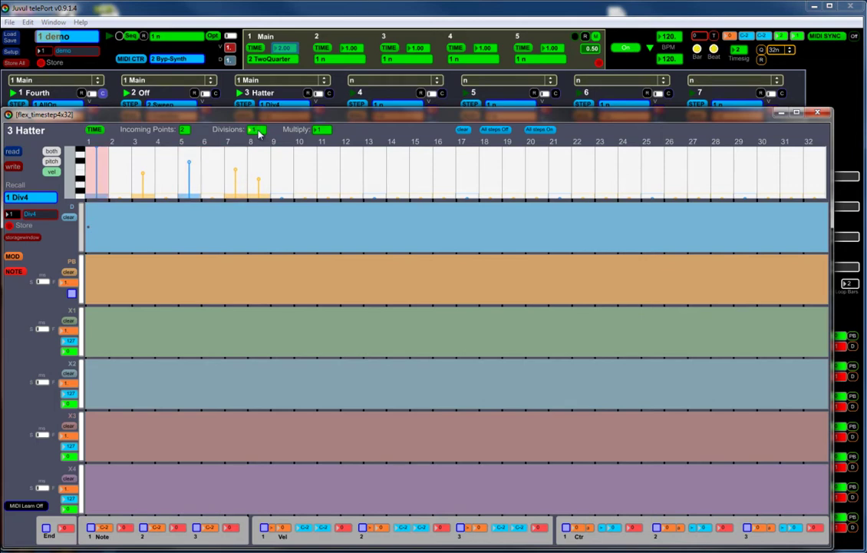
text(1)
key(Return)
click(258, 131)
text(2)
key(Return)
click(258, 131)
text(3)
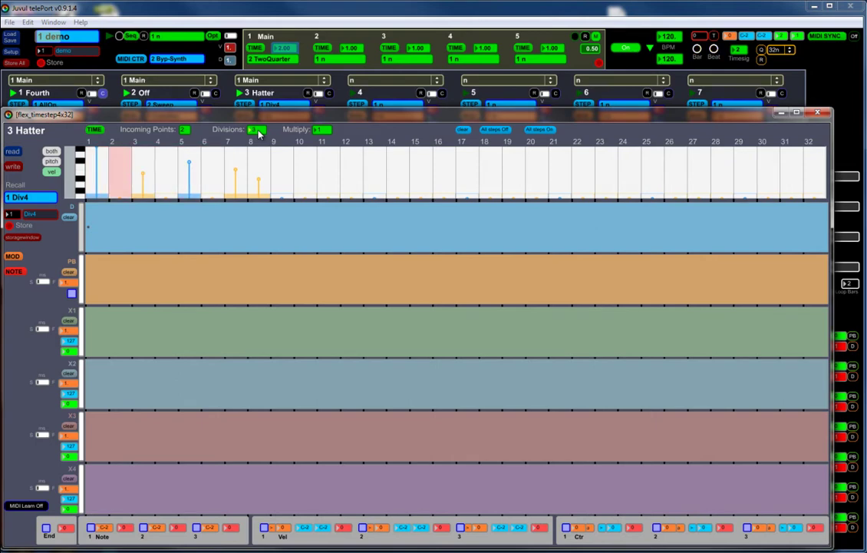
drag(257, 132, 258, 130)
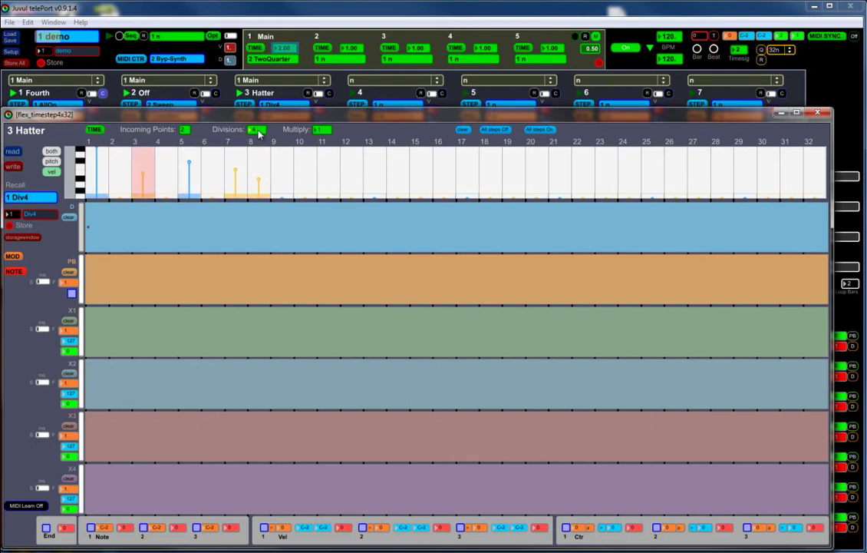
- Open Hatter's note step editor and set its note mode to Note DIR
click(15, 273)
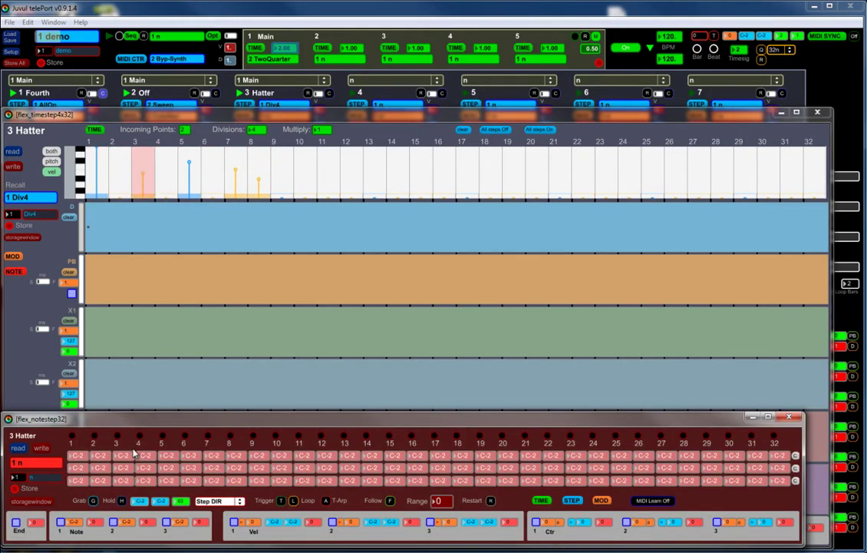
click(235, 503)
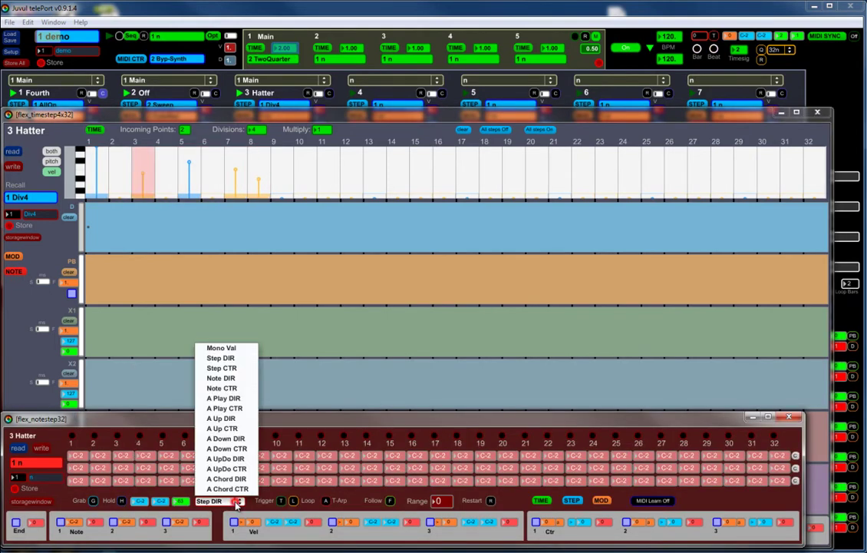
click(235, 379)
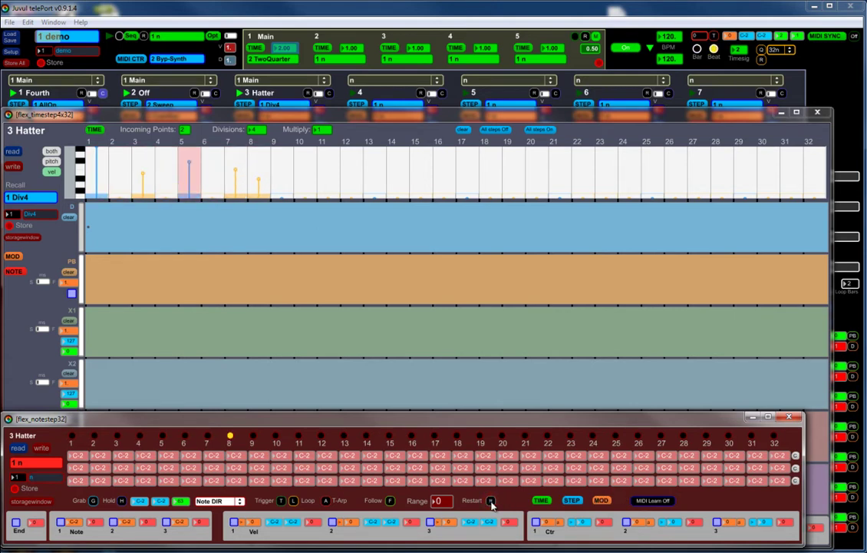
- Try a Range of 4 for Hatter's note steps and reset it to 0
drag(443, 502, 443, 499)
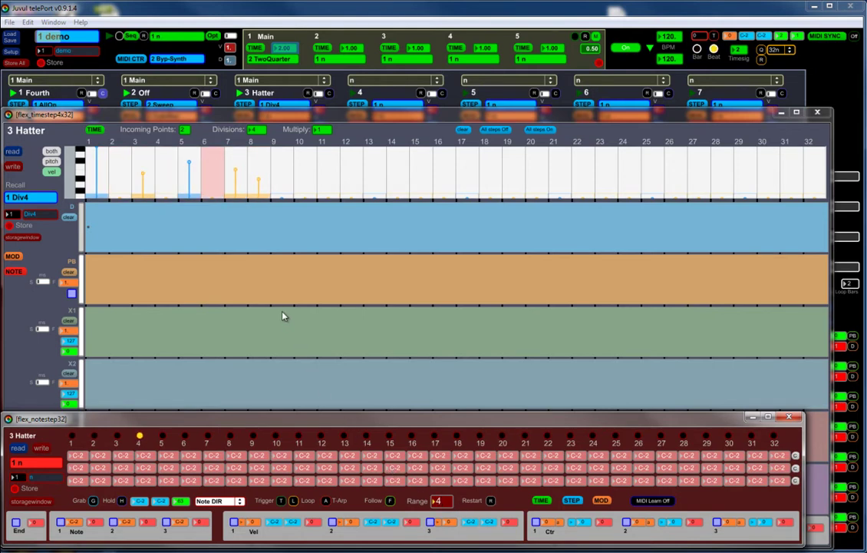
drag(438, 502, 458, 511)
drag(443, 504, 442, 509)
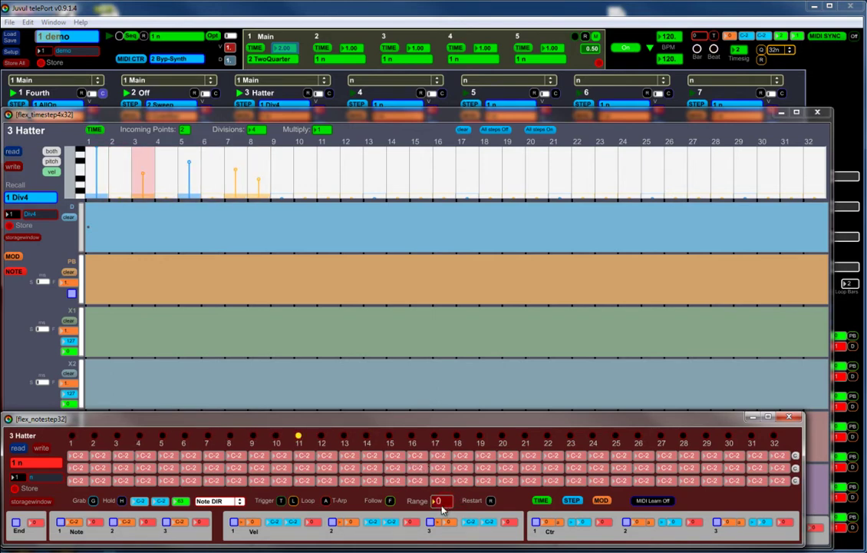
- Turn on Follow, set the last hold value to 0, and enter C3 in the third note row for Hatter's steps 1 to 5
click(390, 502)
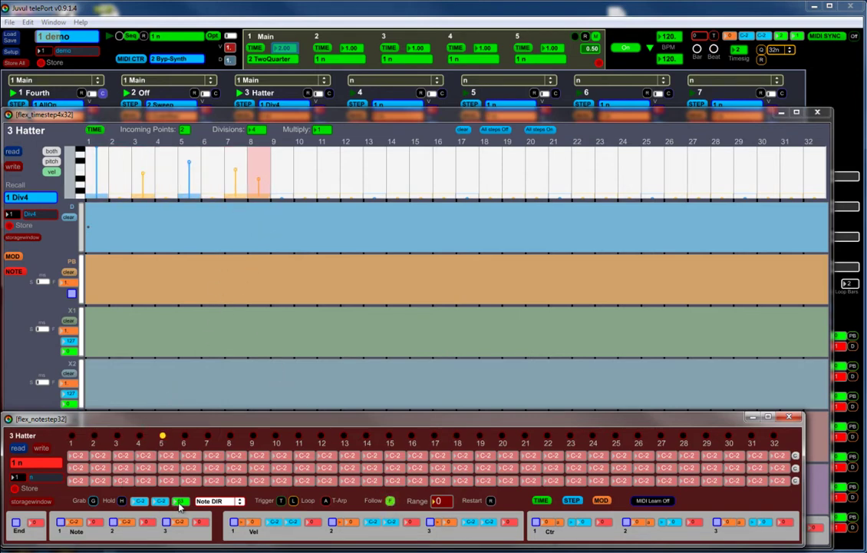
text(60)
click(97, 481)
text(60)
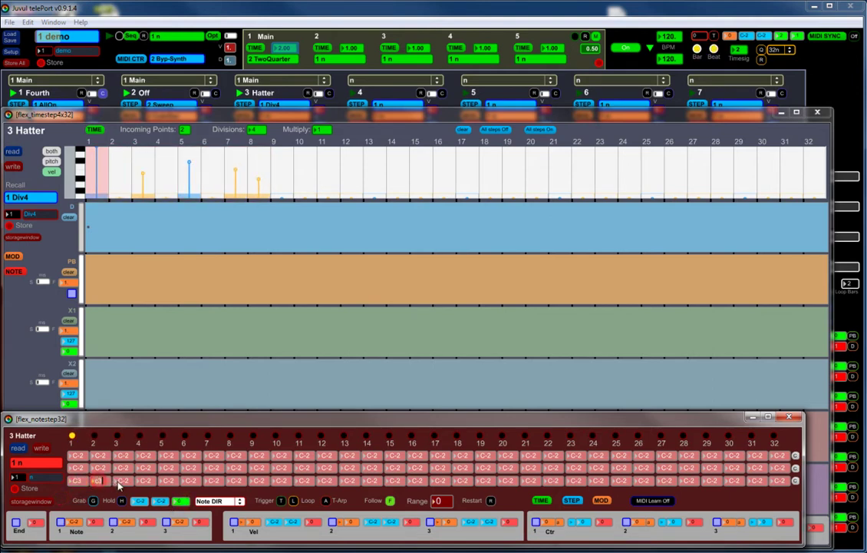
click(121, 481)
text(60)
click(143, 482)
text(60)
key(Return)
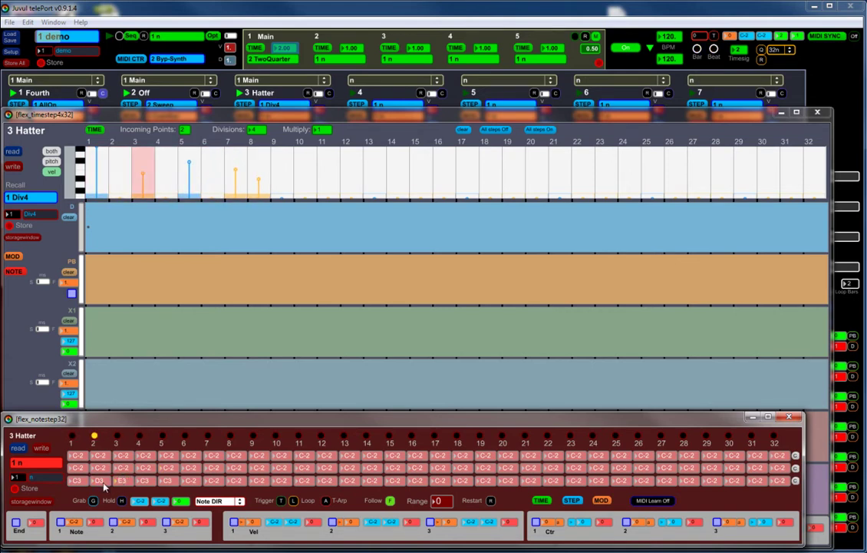
- Reset the altered third-row notes to C3 and store the note pattern in preset slot 1 as Hats
text(c3)
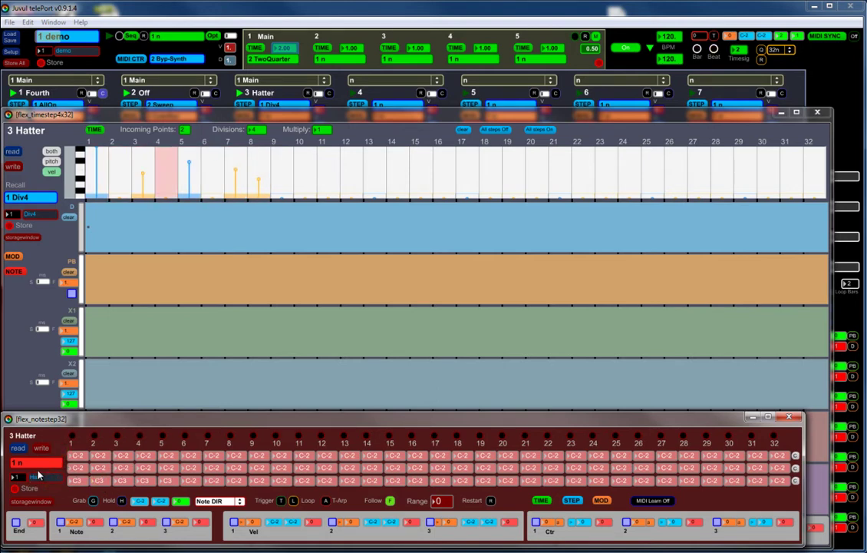
click(15, 489)
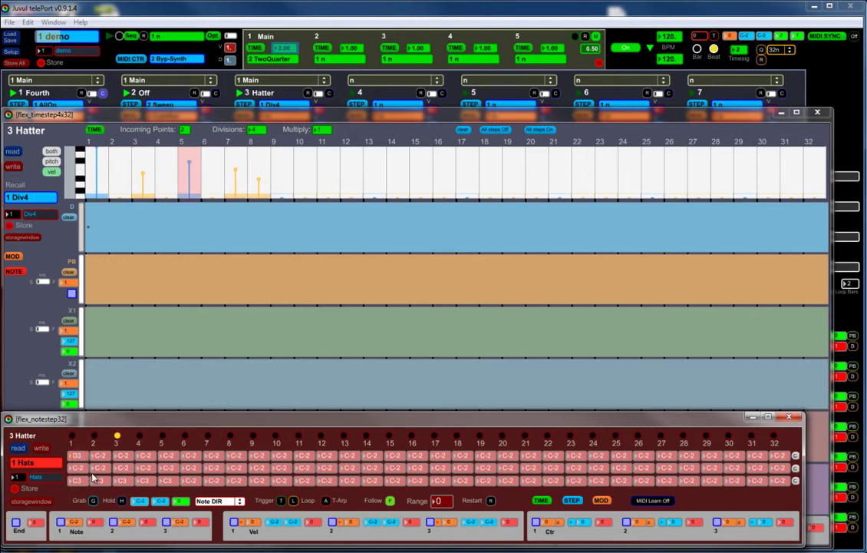
- Try third-row notes F3, G3 and E3 on steps 2 to 4, and recall the Hats preset
drag(120, 482, 151, 479)
drag(98, 482, 99, 479)
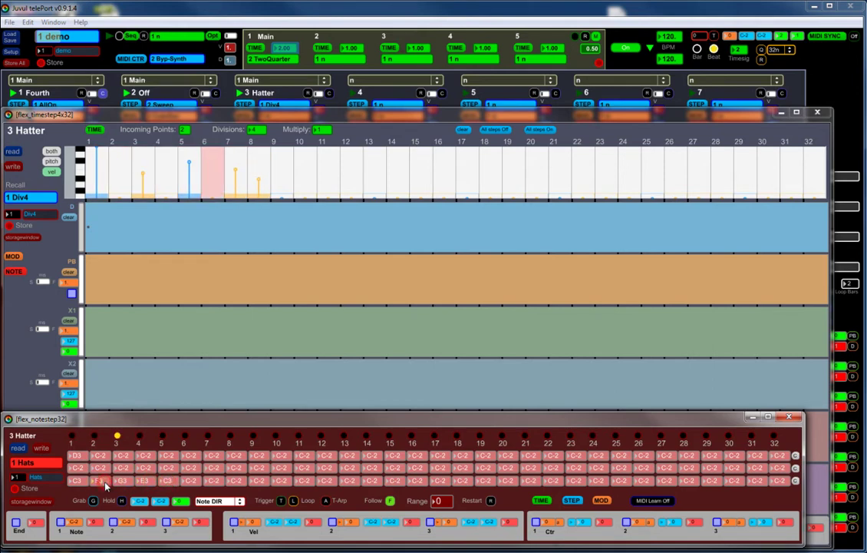
click(37, 462)
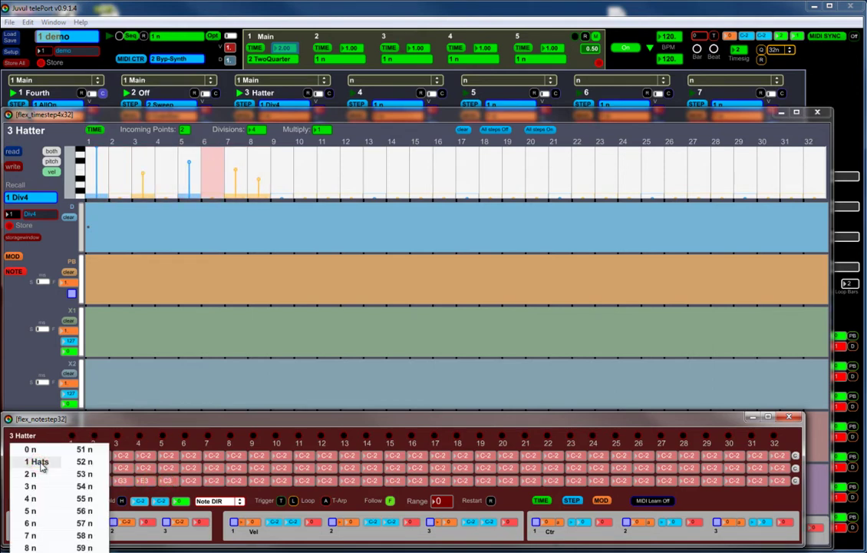
click(42, 463)
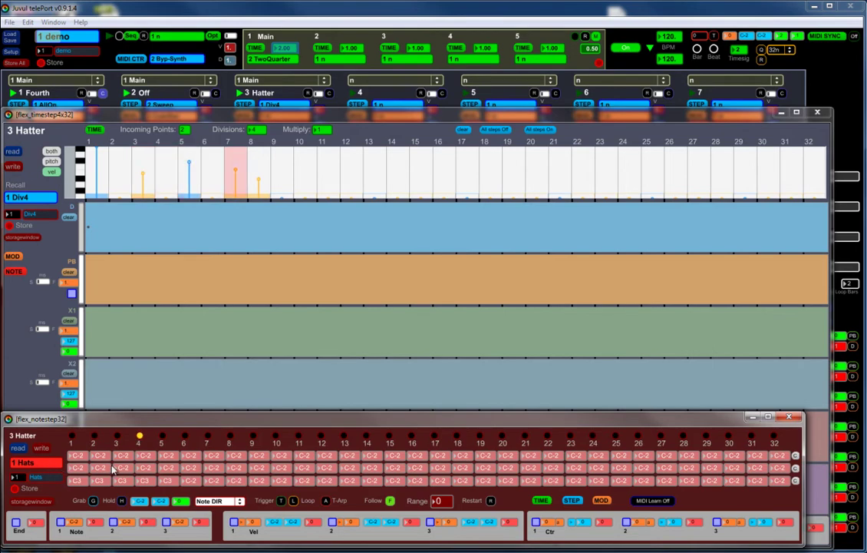
- Close Hatter's editors and load the snare1_freqclear.wav sample as a new instrument in Kontakt 5
click(789, 418)
click(820, 114)
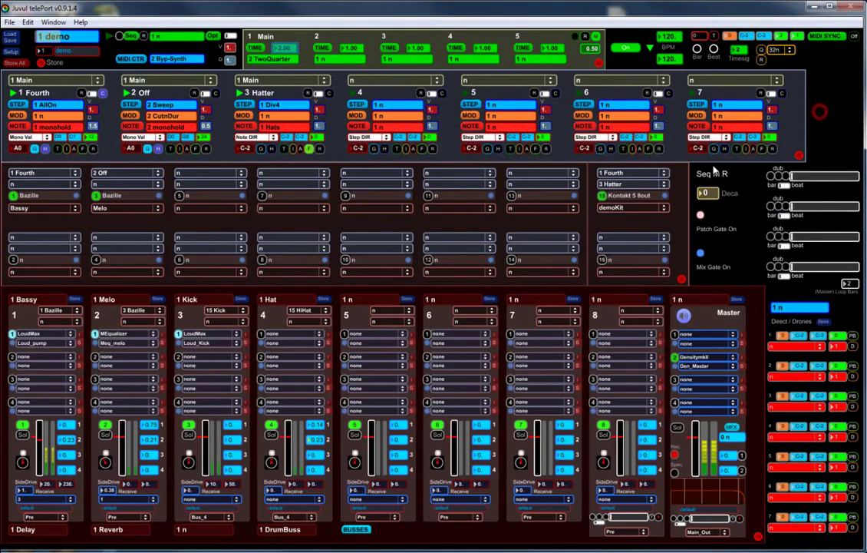
click(665, 199)
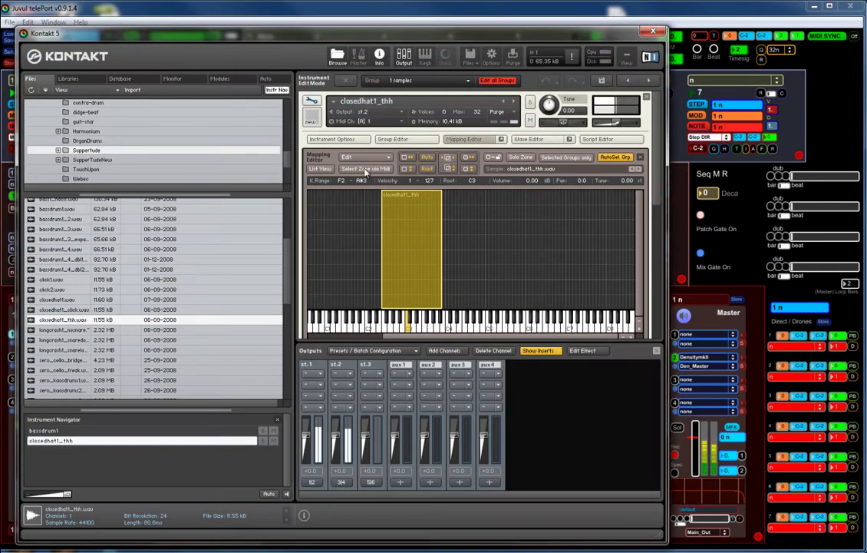
click(311, 100)
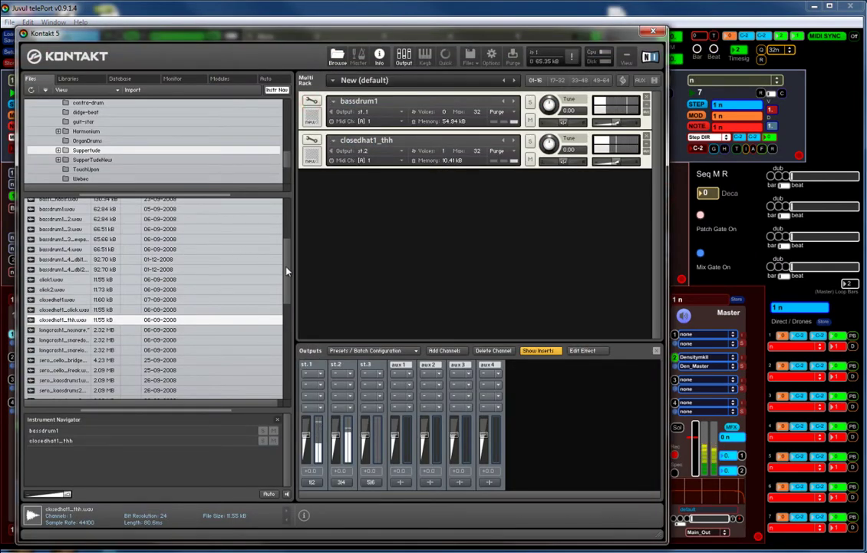
scroll(256, 299, down, 6)
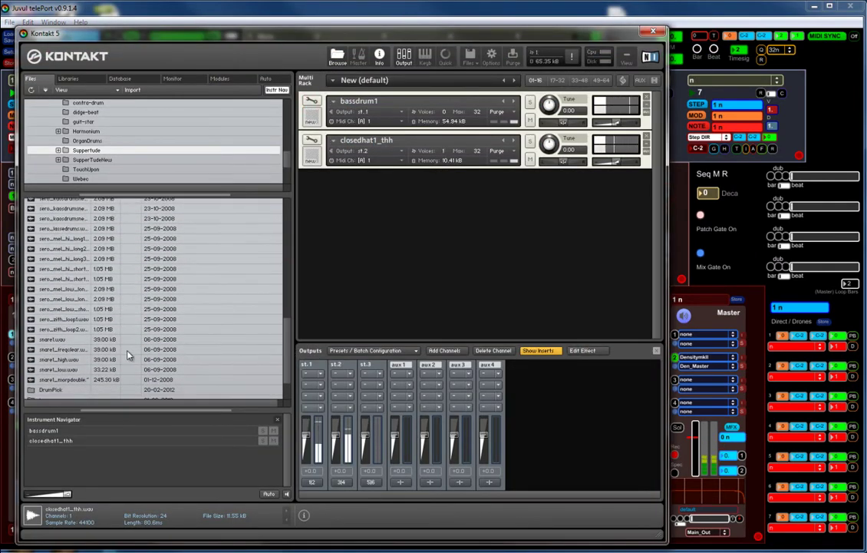
drag(128, 352, 420, 237)
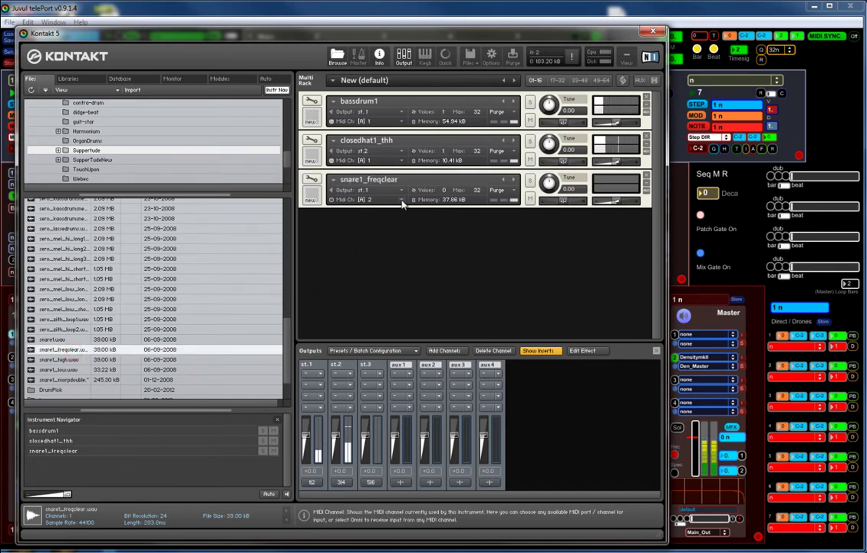
- Set the snare1_freqclear instrument to MIDI channel A 1 and output st.3
click(403, 202)
click(435, 222)
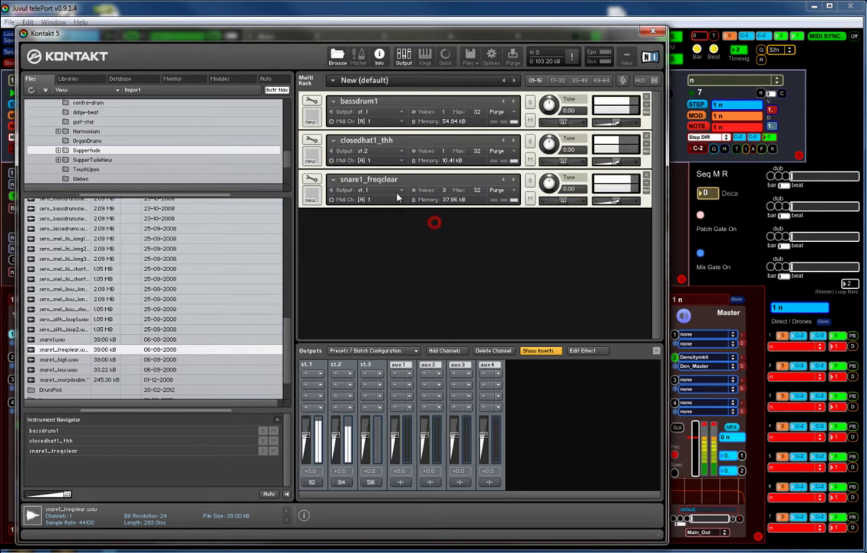
click(399, 190)
click(395, 227)
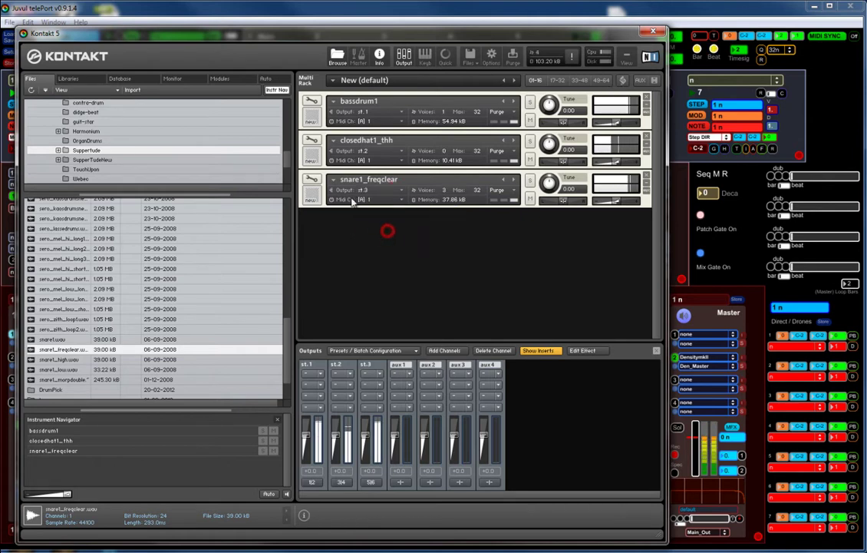
- Limit the snare1_freqclear zone's key range to C4 through B7 in the Mapping Editor, and close Kontakt
click(311, 179)
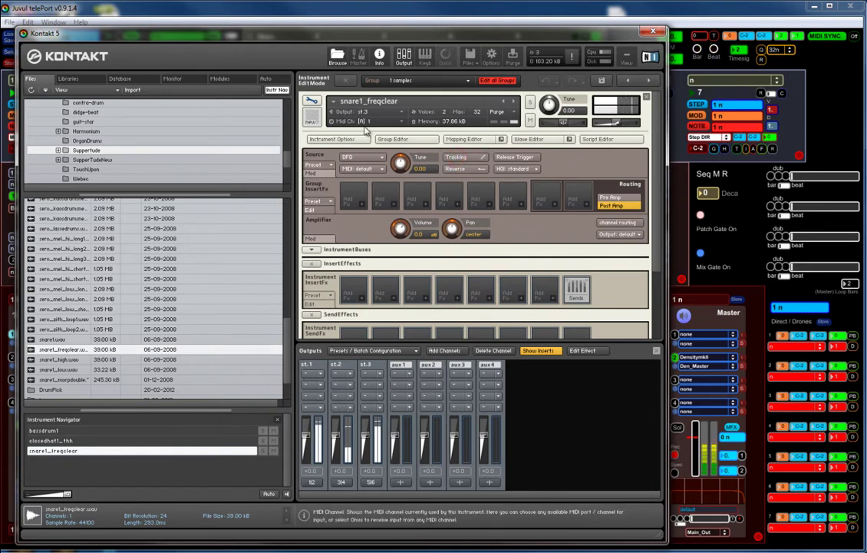
click(463, 139)
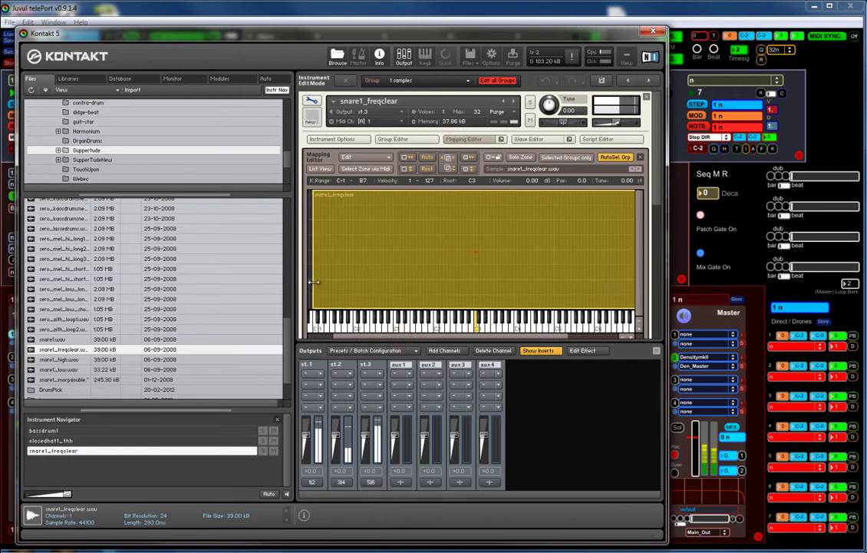
drag(313, 282, 515, 282)
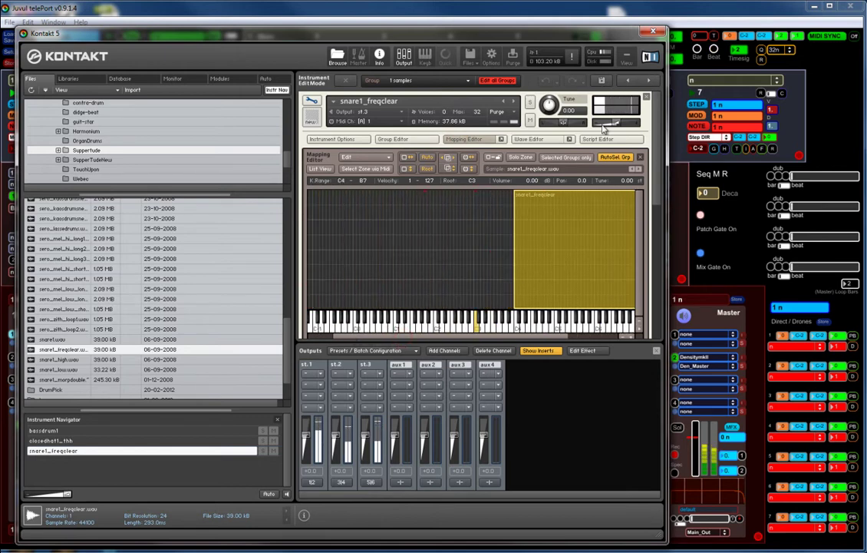
click(653, 33)
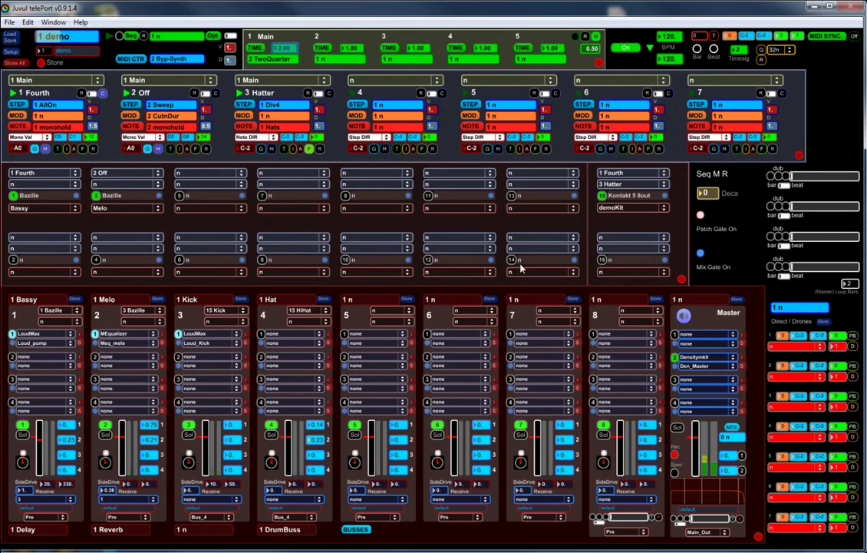
- Assign Kontakt's third output pair to mixer channel 5's input and name VST outputs 5/6 Snare in the patch editor
click(396, 311)
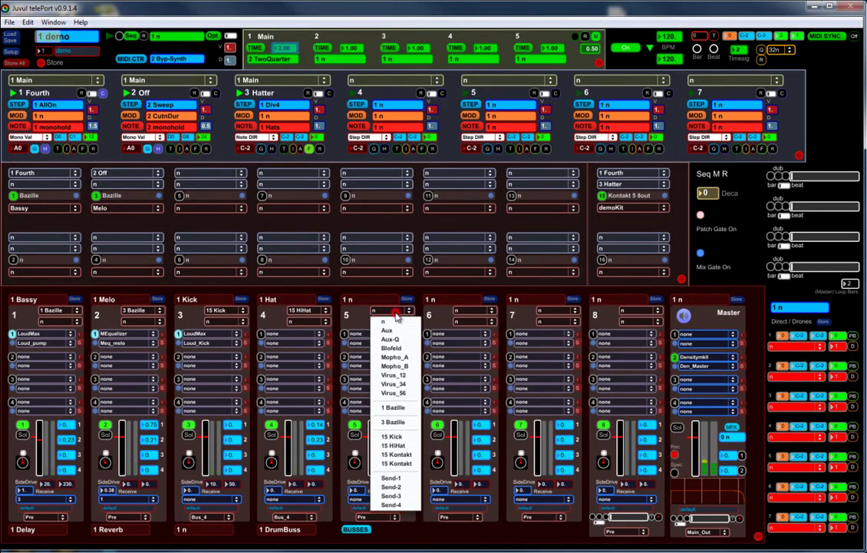
click(401, 458)
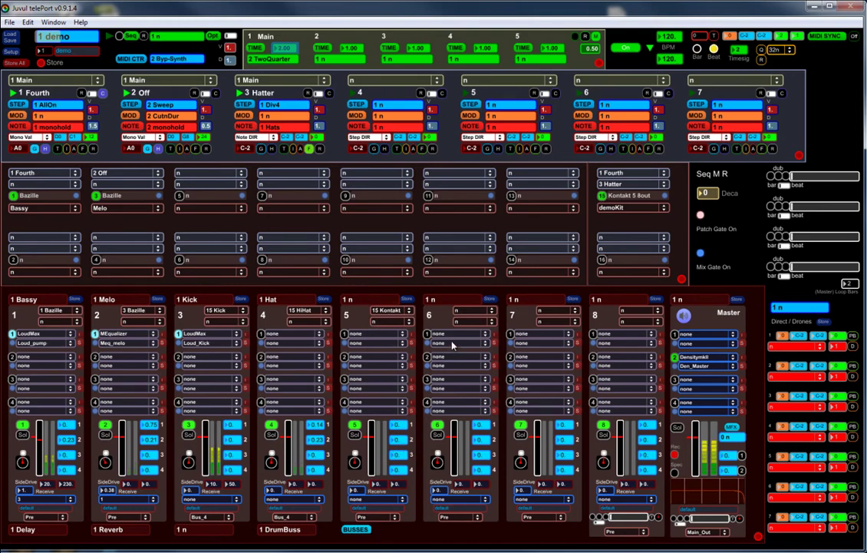
click(639, 197)
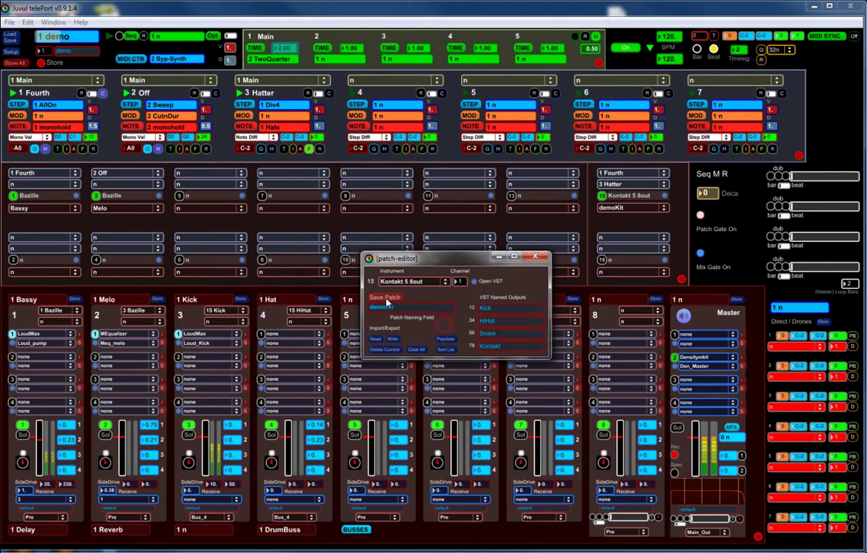
click(539, 259)
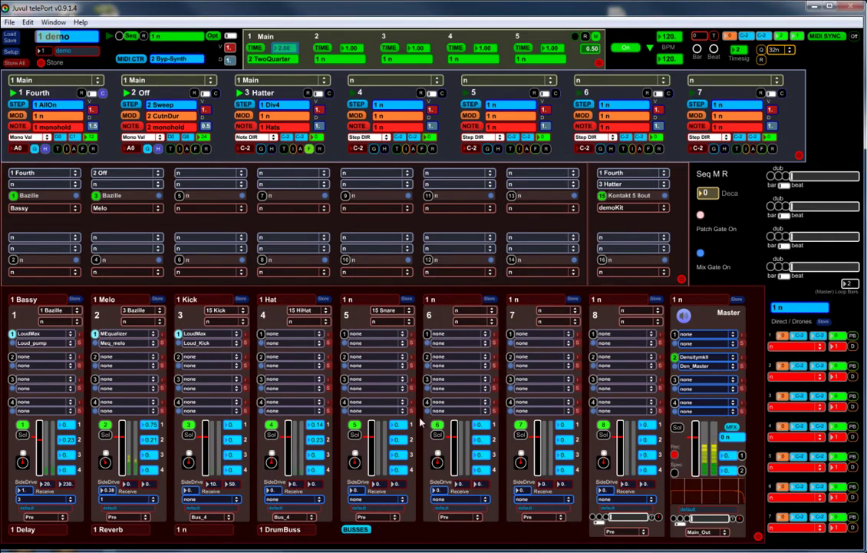
- Reopen Hatter's note and step editors and set the first-row note of step 3 to C4
click(244, 103)
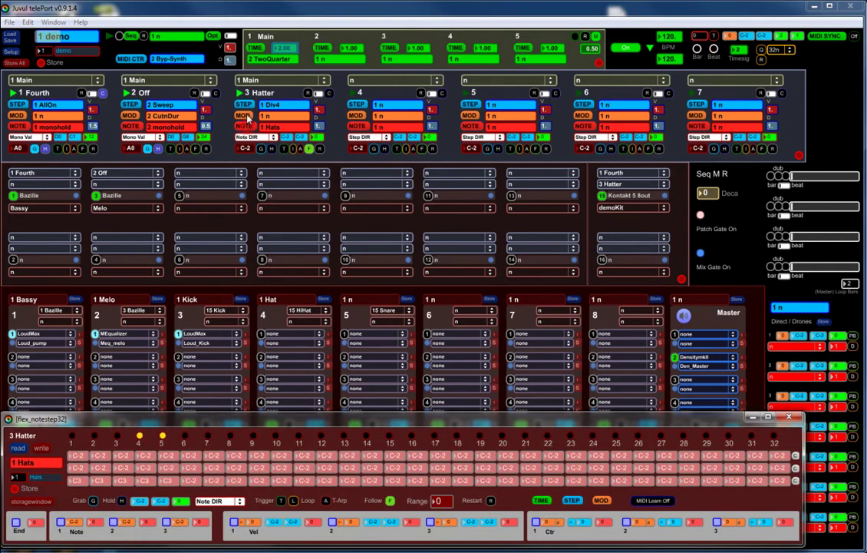
click(72, 293)
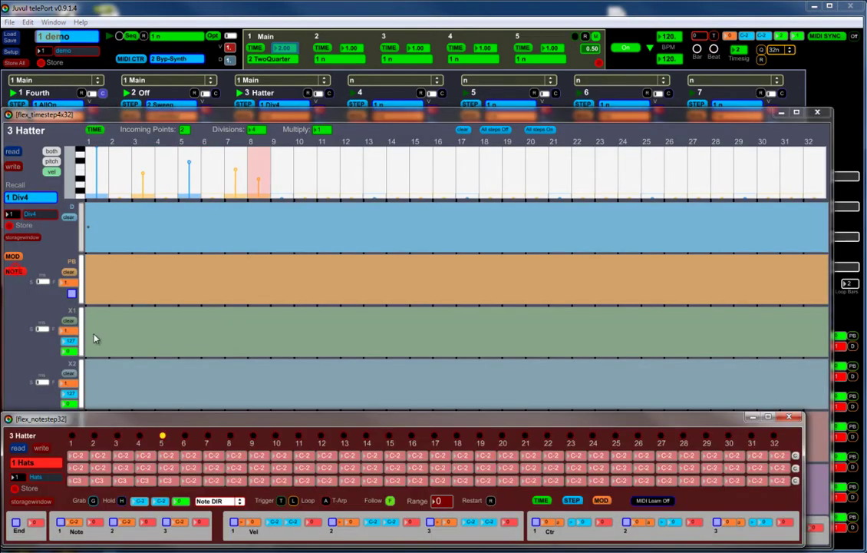
drag(123, 458, 120, 457)
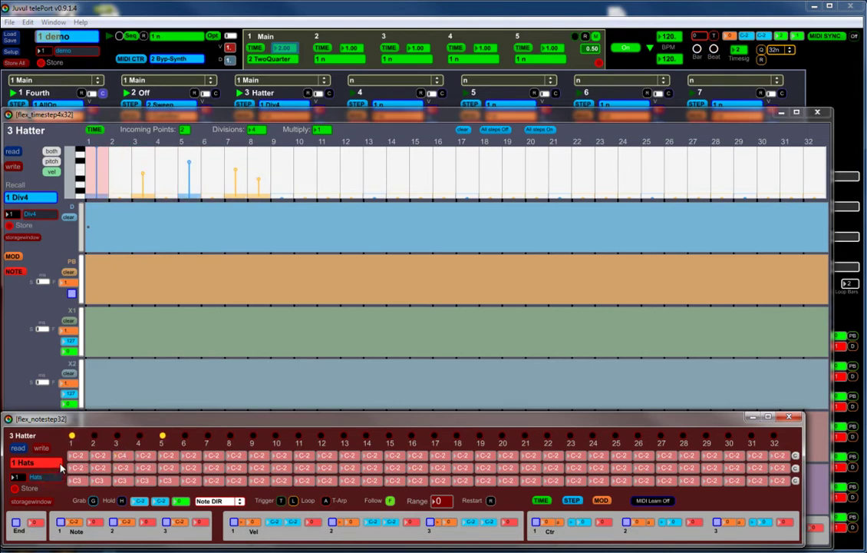
- Store the Hatter note pattern in preset slot 2 under the name HatsnSnar
text(Snar)
click(14, 489)
click(14, 489)
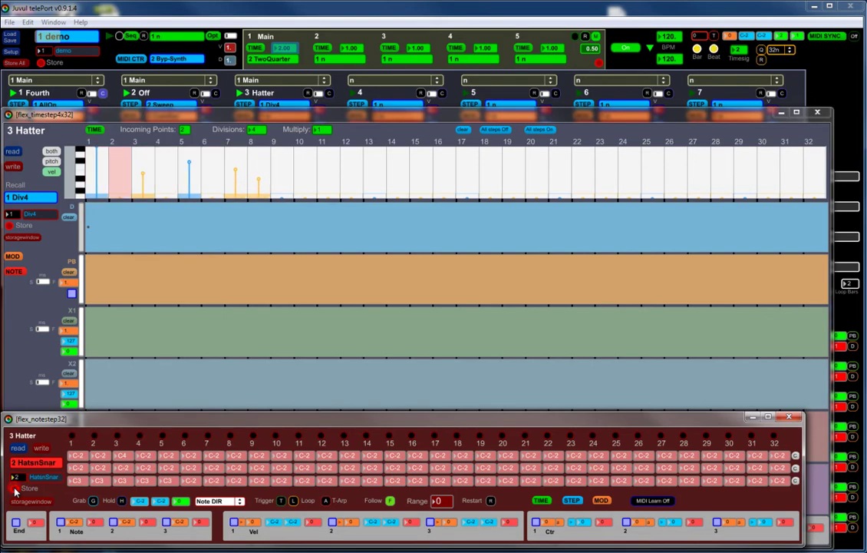
- Route mixer channel 5 to Bus_4 with sends 1 and 2 at 0.16 and 0.28, and store it in slot 1 as Snare
click(789, 416)
click(817, 113)
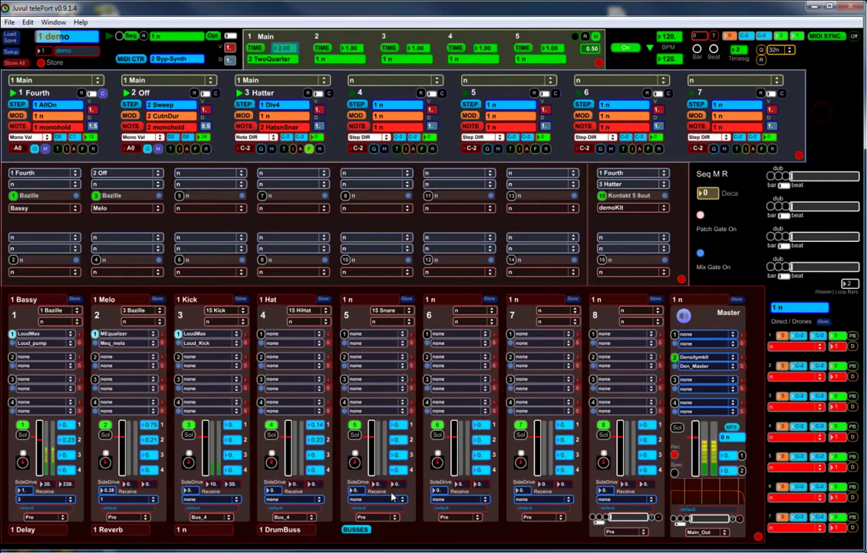
click(376, 518)
click(375, 552)
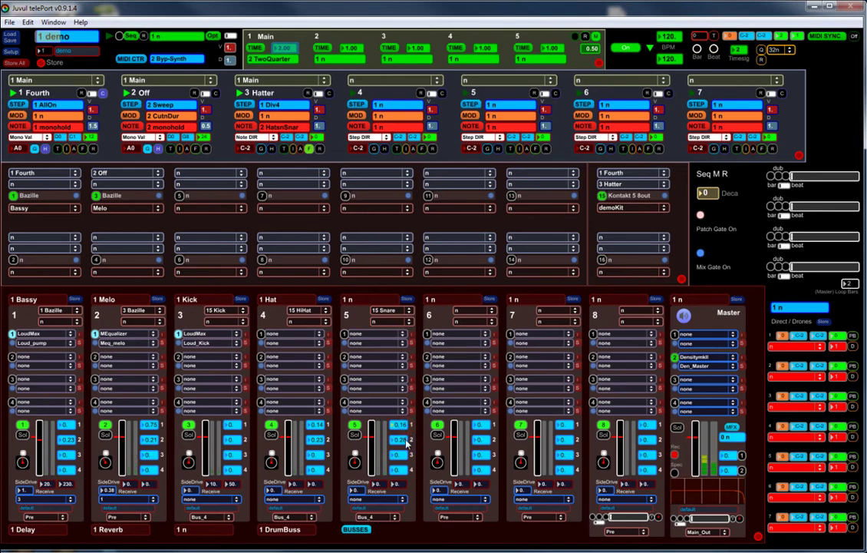
click(408, 300)
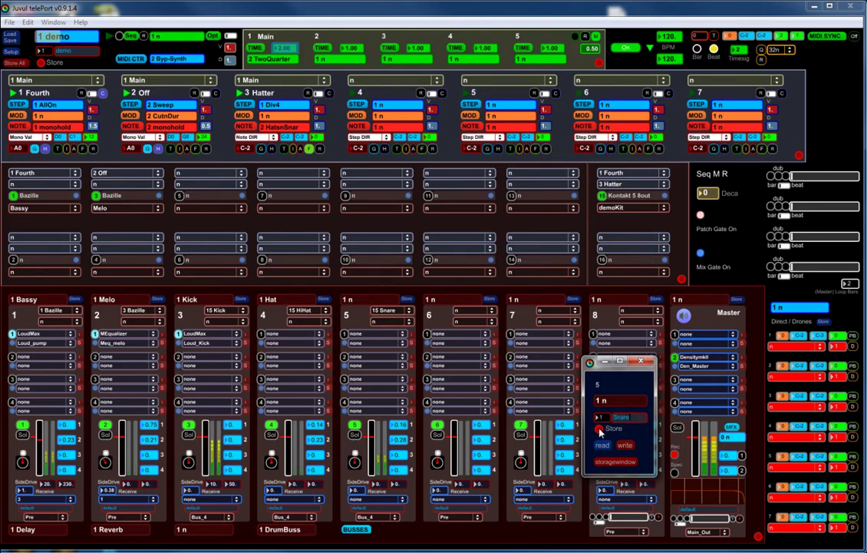
click(643, 362)
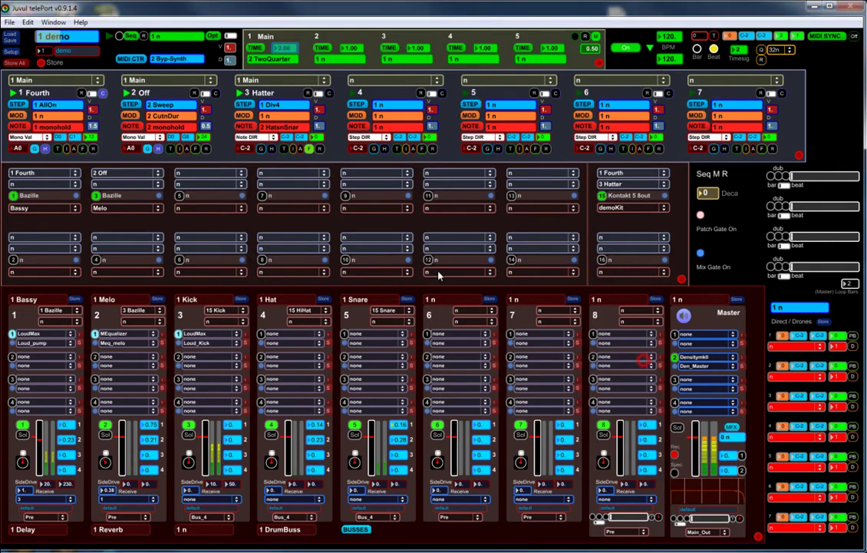
- Set the first-row note of Hatter's step 2 to C4 and store the note pattern in slot 3 as HatsnSnar2
click(244, 105)
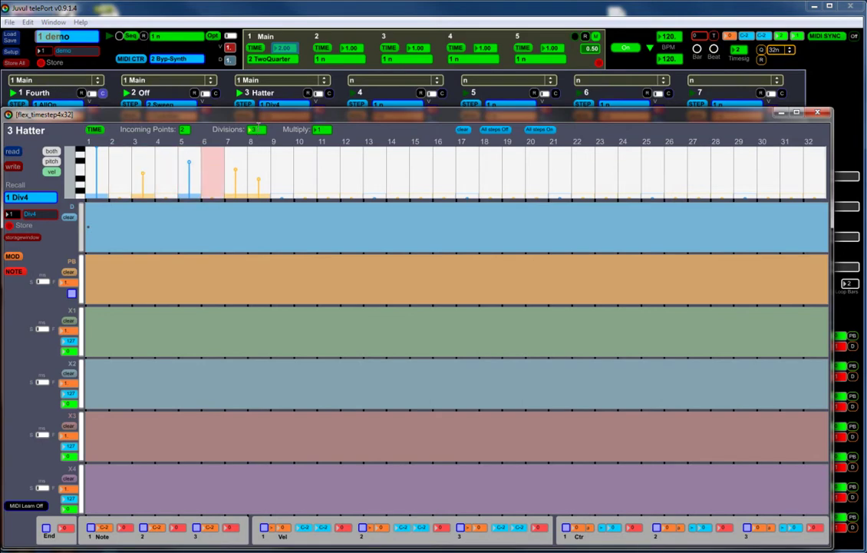
click(818, 113)
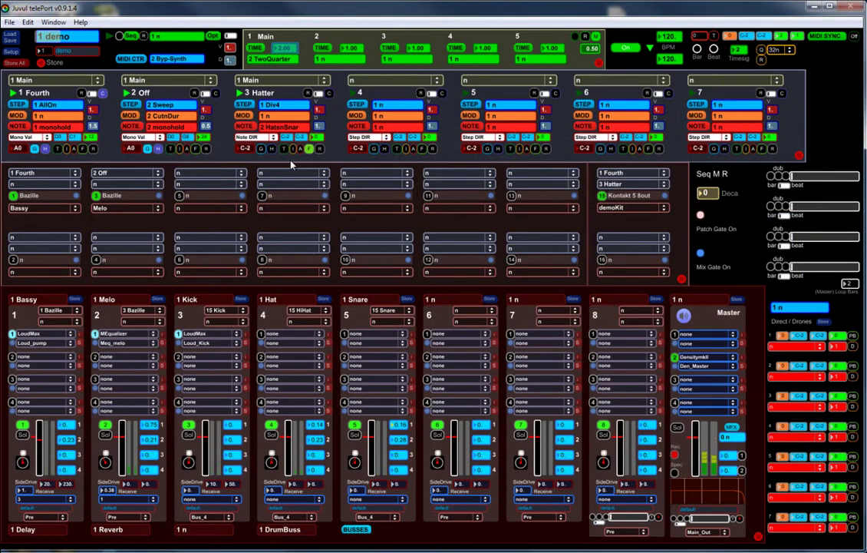
click(246, 128)
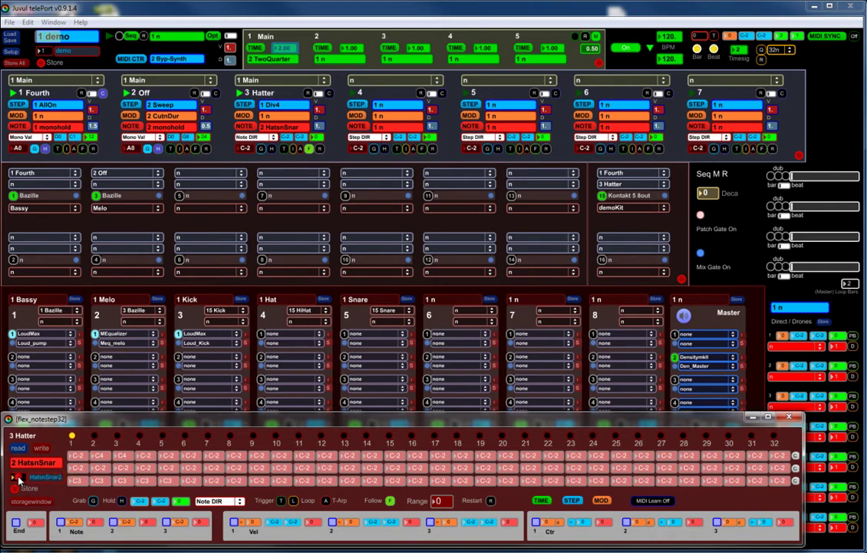
- Audition Hatter's stored note presets by switching between them, ending on HatsnSnar2 with the step editor open
click(40, 465)
click(46, 451)
click(46, 463)
click(48, 468)
click(48, 463)
click(43, 447)
click(247, 115)
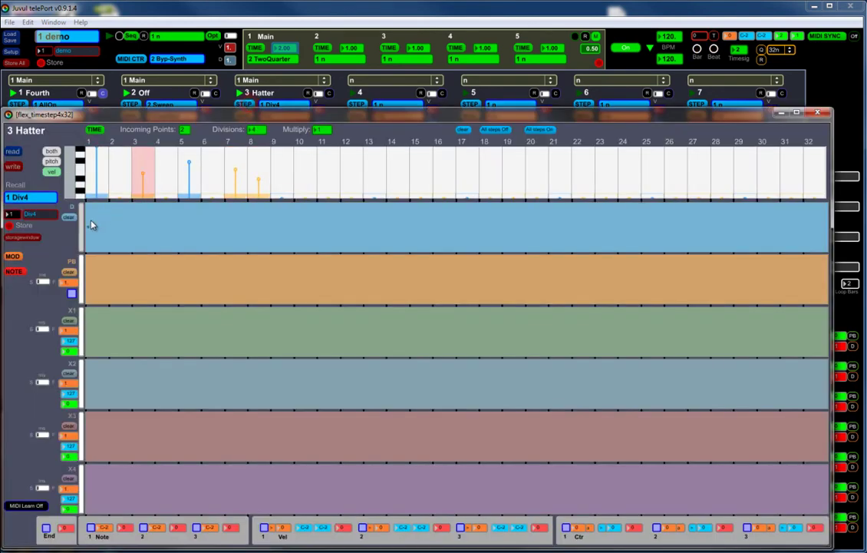
click(23, 472)
click(31, 464)
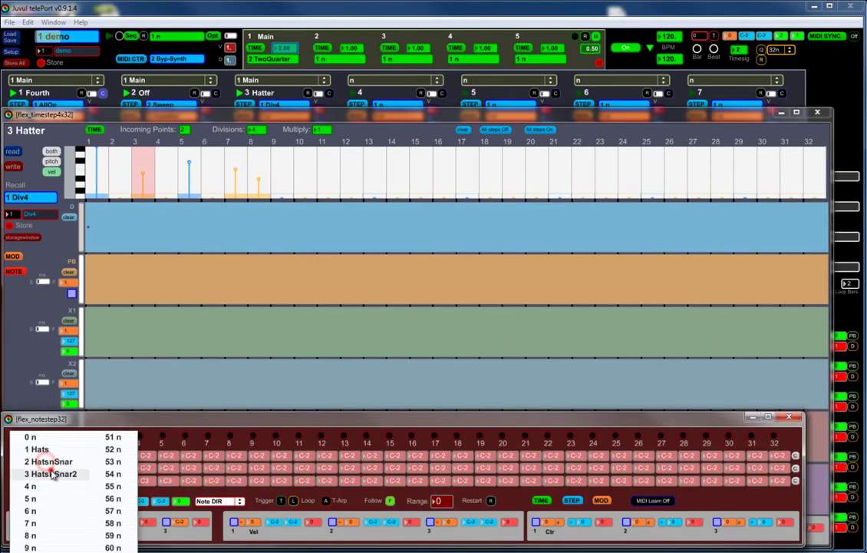
click(49, 468)
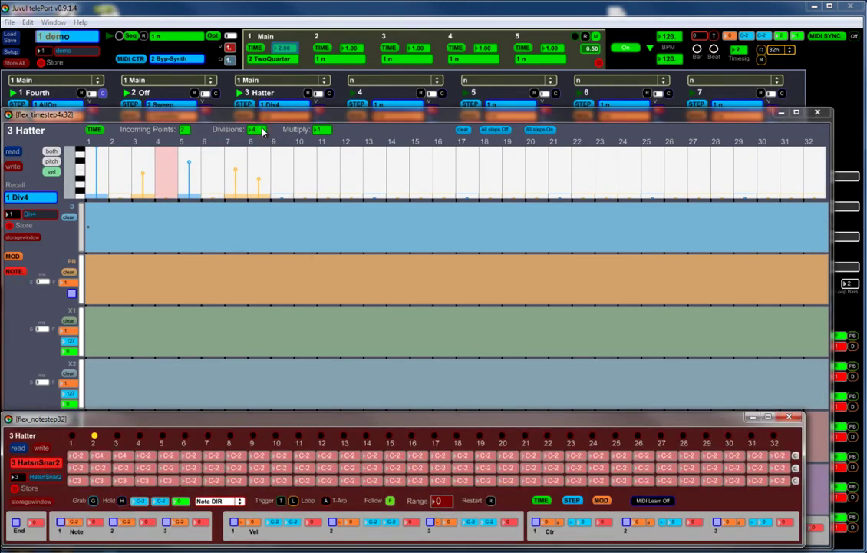
- Try Hatter's step divisions at 2 and 3, and recall its HatsnSnar note preset
click(262, 132)
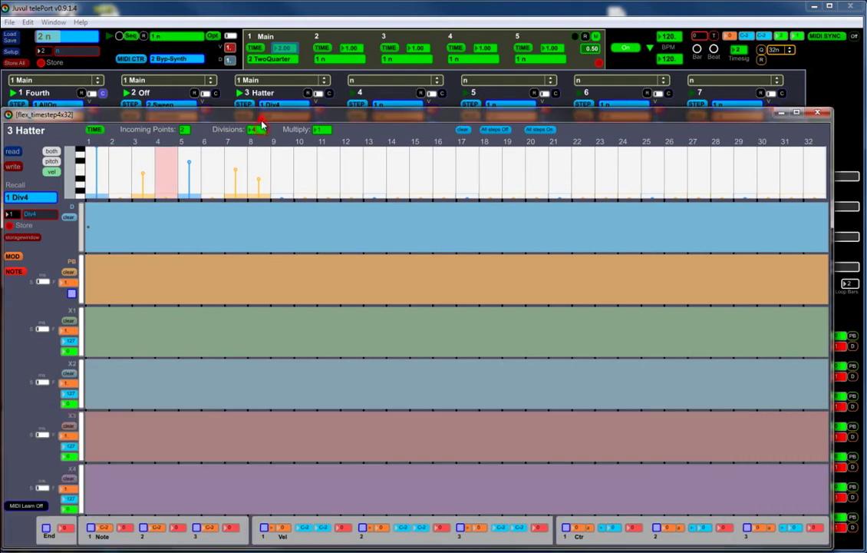
text(2)
key(Return)
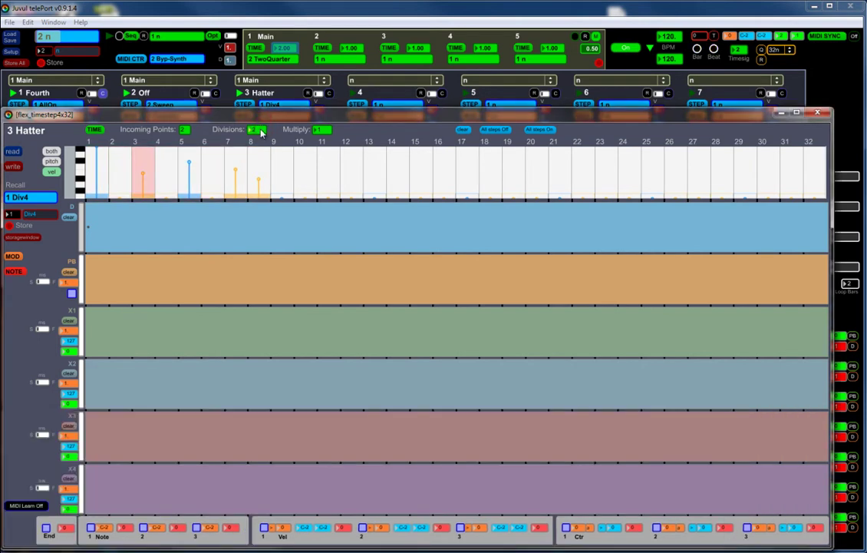
text(3)
key(Return)
click(259, 131)
text(2)
key(Return)
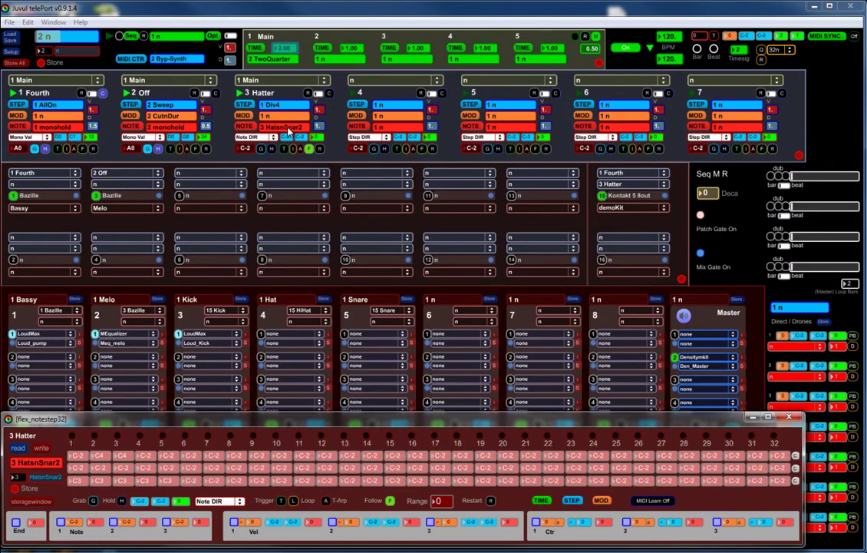
click(289, 129)
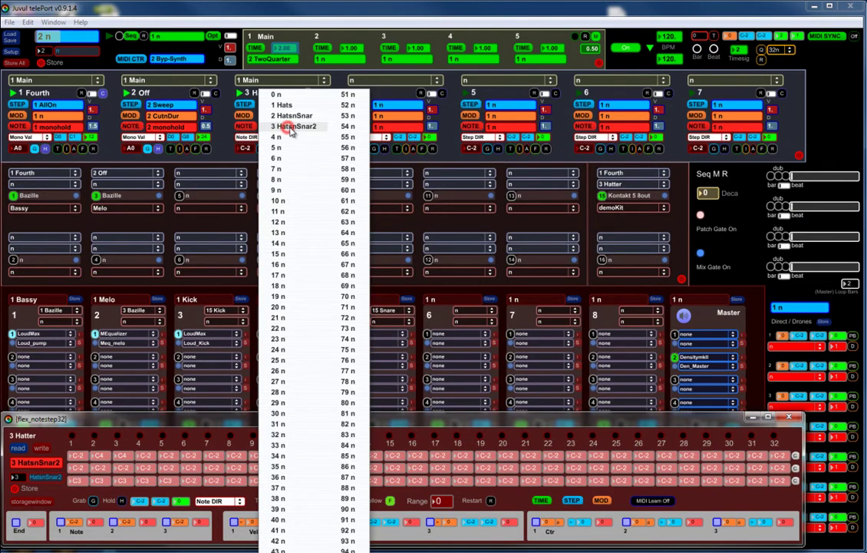
click(254, 109)
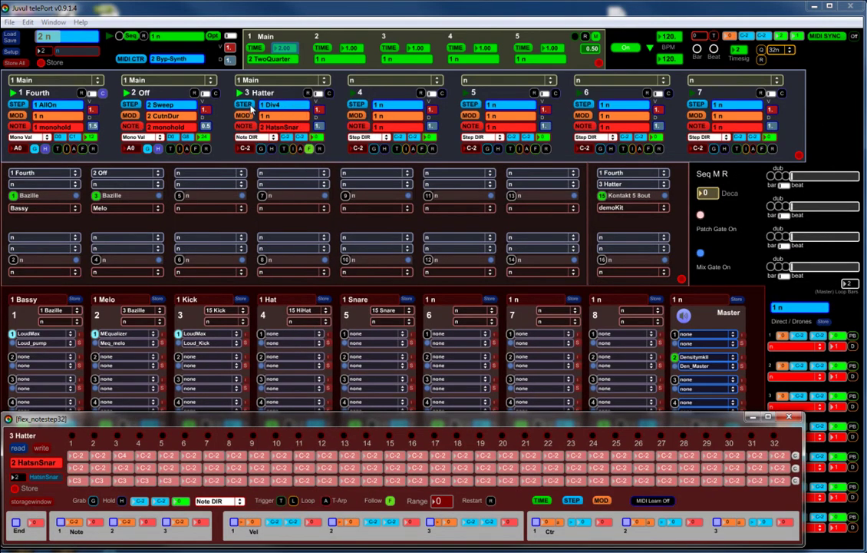
- Use MIDI learn to map controllers 35 and 36 to MIDI assignment slots 34 and 35
click(131, 60)
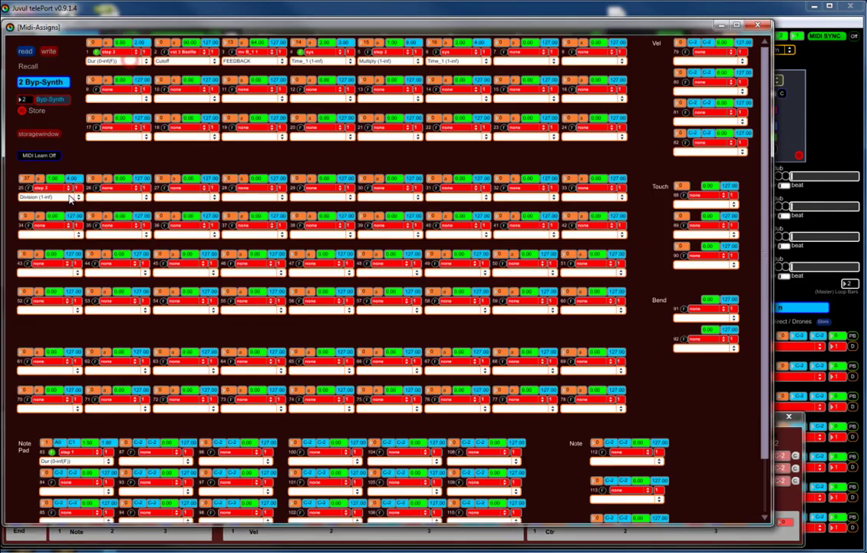
click(31, 156)
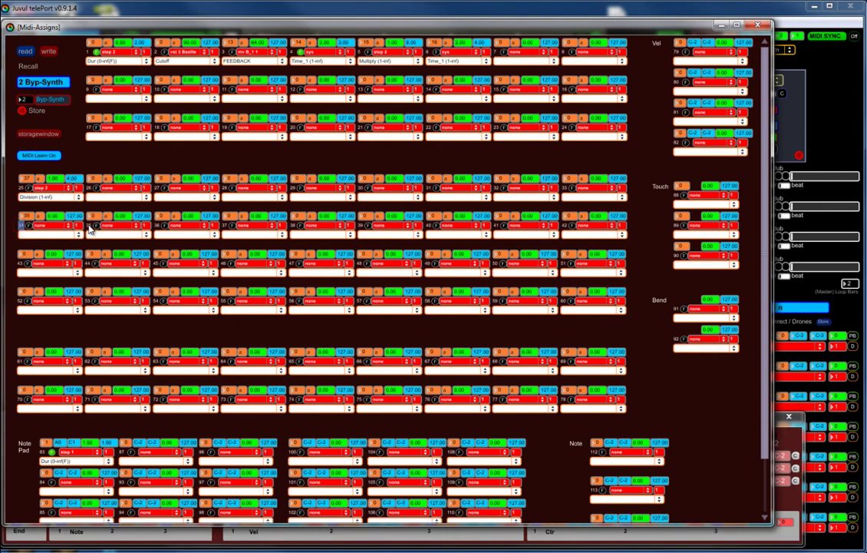
click(40, 158)
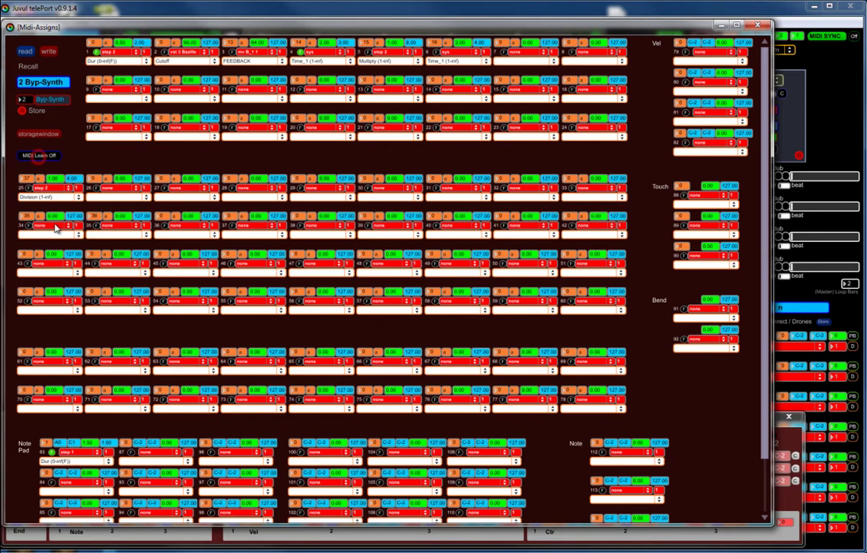
- Assign MIDI slot 34 to step sequencer 3's Note preset selection with a range of 1 to 3
click(49, 225)
click(59, 351)
click(58, 234)
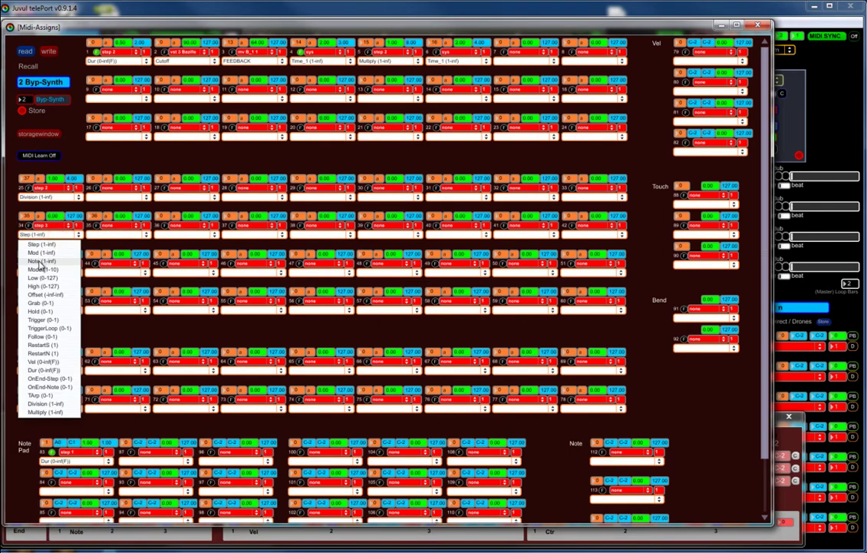
click(39, 261)
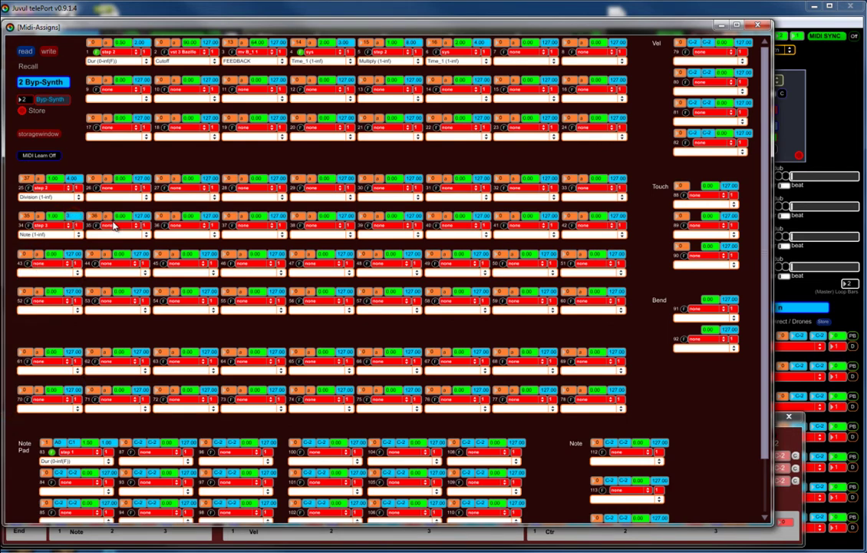
- Assign MIDI slot 35 to step sequencer 3's Division with a range of 1 to 4, and close the MIDI assignments
click(114, 223)
click(127, 351)
click(112, 235)
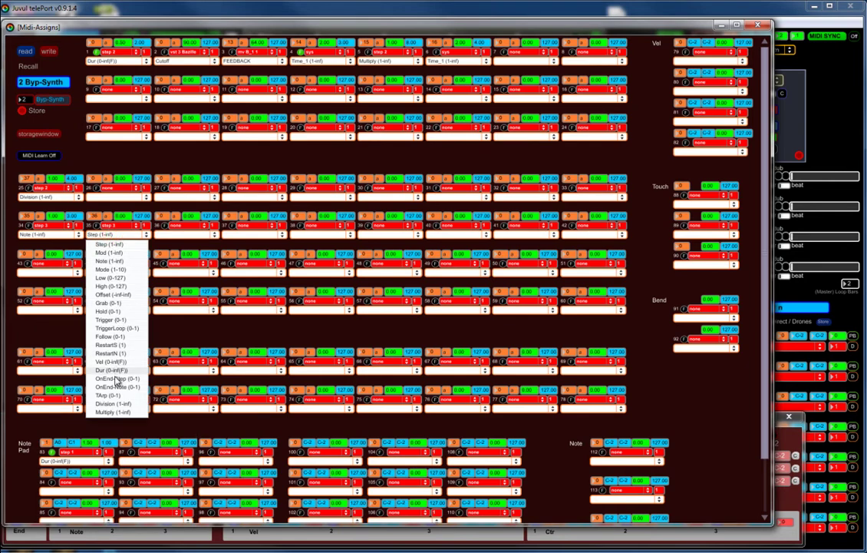
click(113, 403)
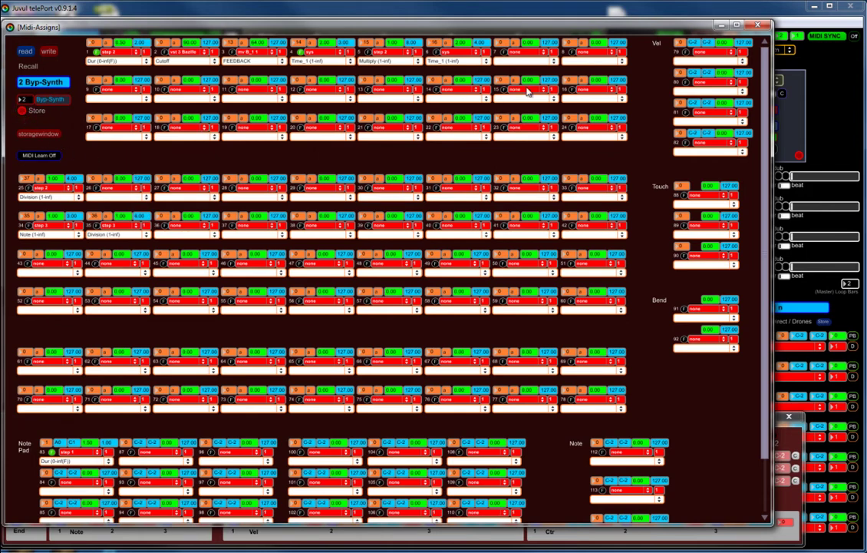
click(757, 27)
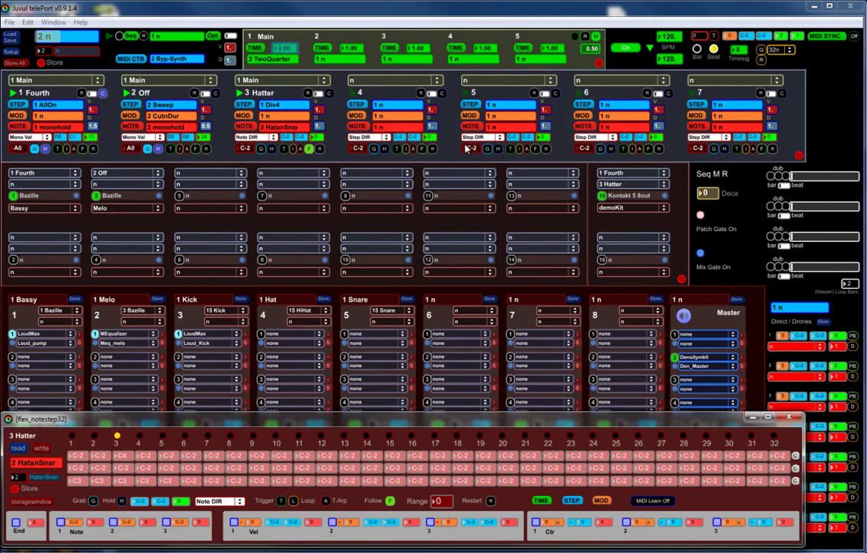
- Close Hatter's note editor, stop playback, and recall main preset 1 demo
click(788, 418)
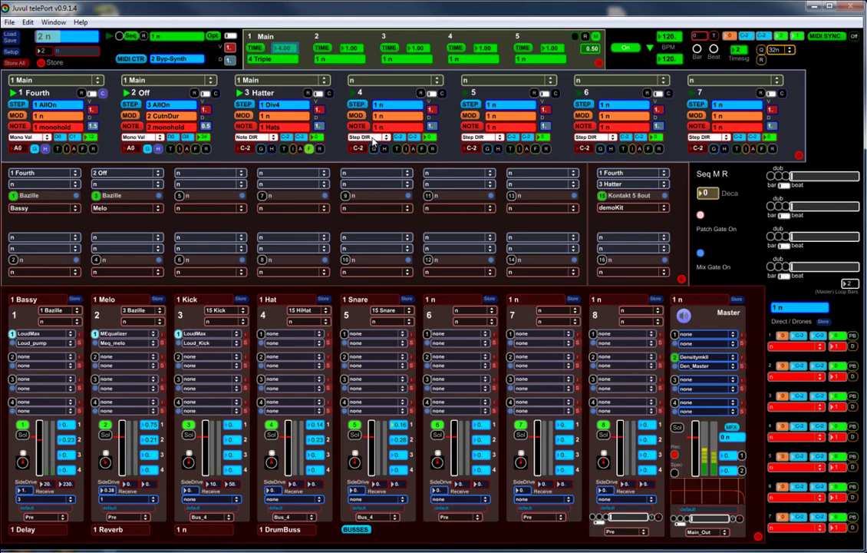
key(space)
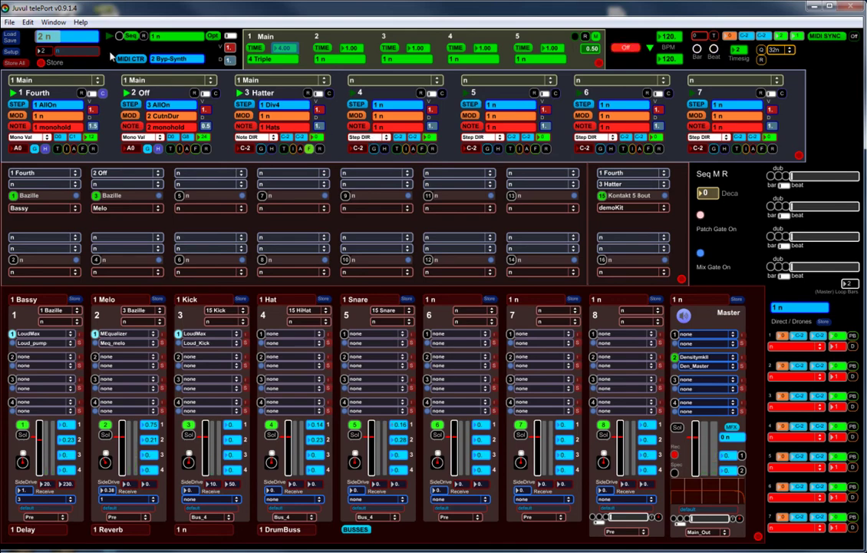
click(67, 44)
click(74, 77)
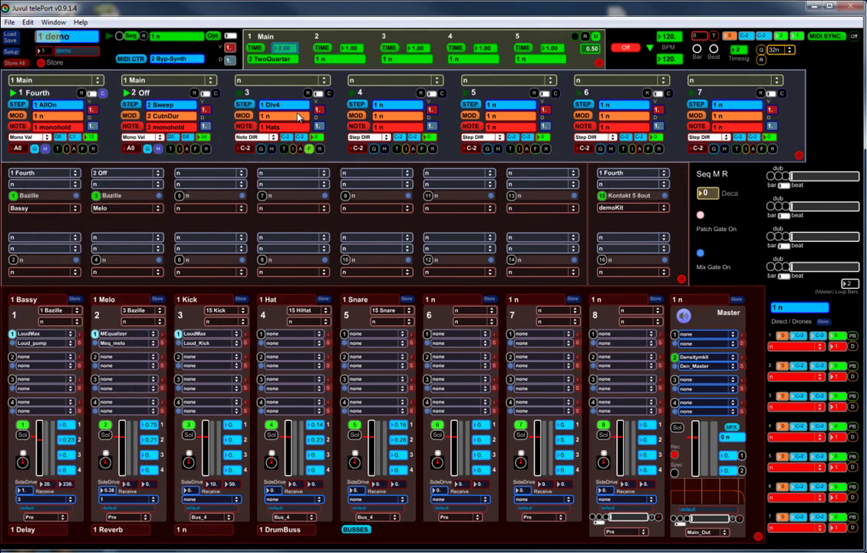
- Set sequencer 3 as the second sequencer source of Kontakt 5 8out and name that sequencer Hatter
click(623, 186)
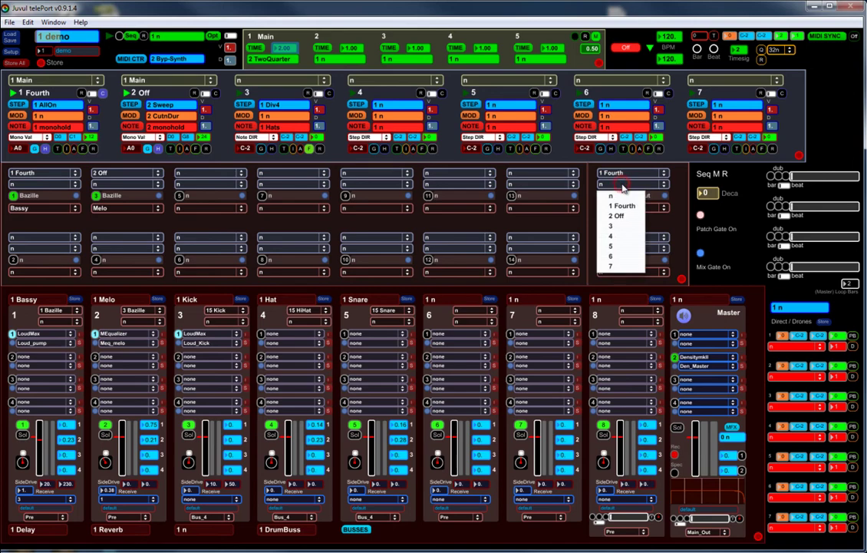
click(618, 227)
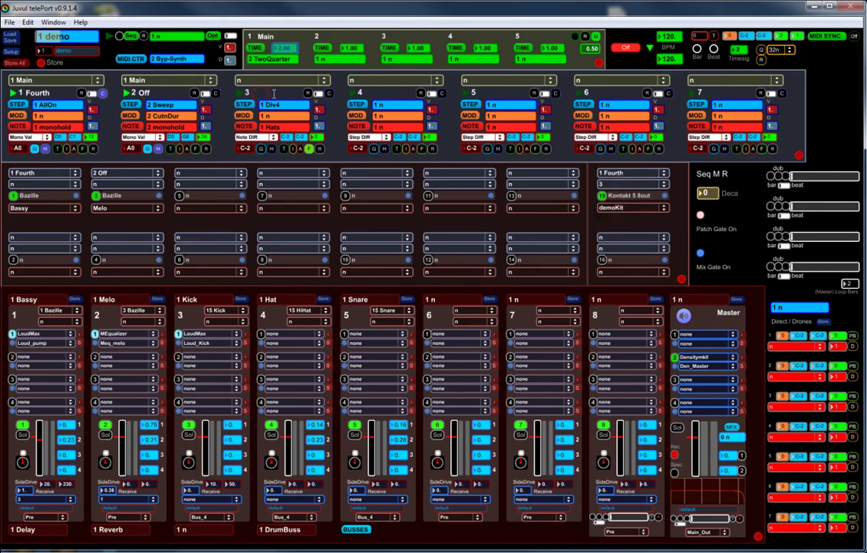
text(Hatter)
- Set Hatter's timing source to 1 Main and store the setup in main preset 1 demo
click(256, 80)
click(261, 105)
click(41, 64)
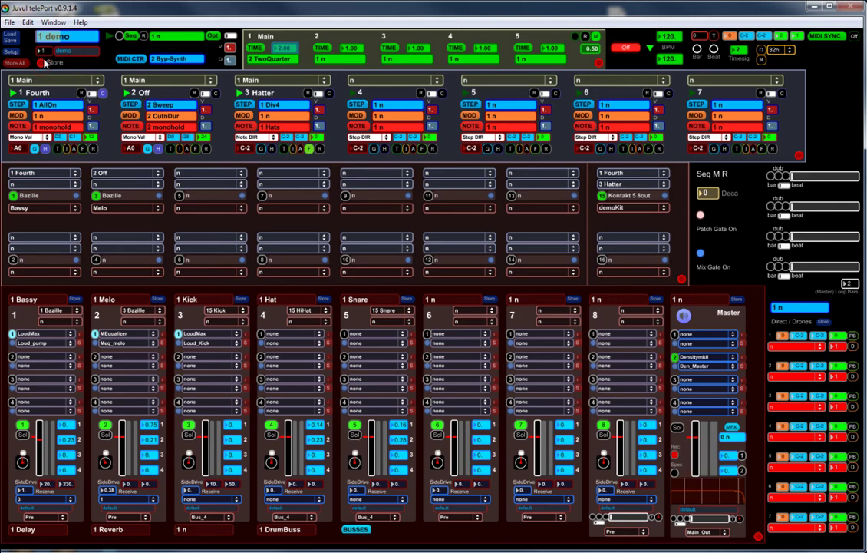
- Check the MIDI assignments and save the project under the name demo
click(128, 58)
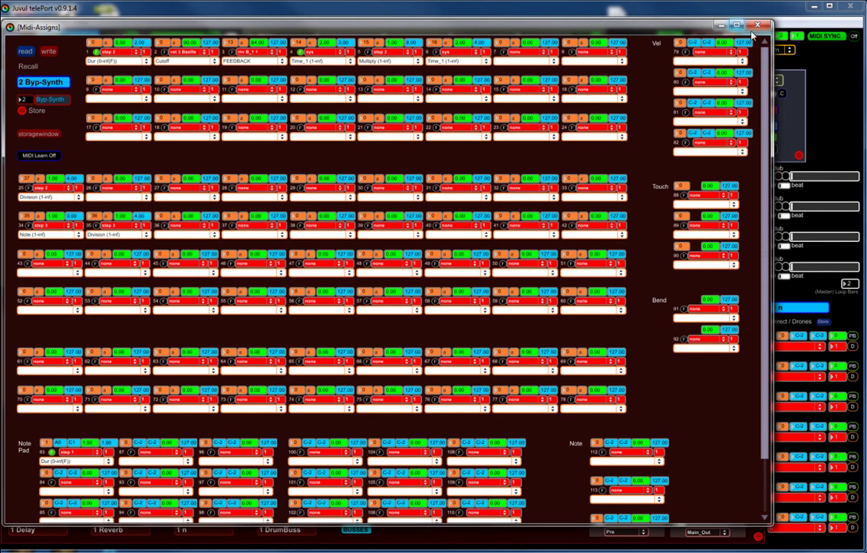
click(758, 26)
click(9, 44)
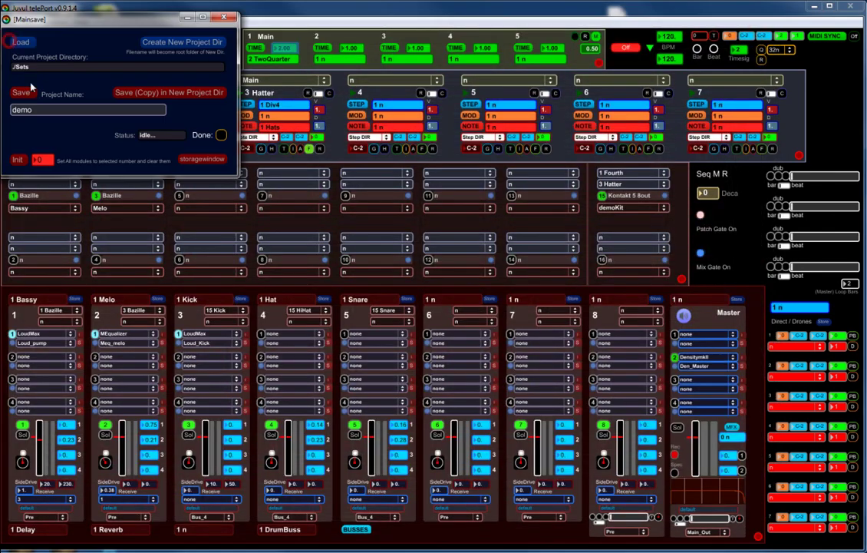
click(21, 93)
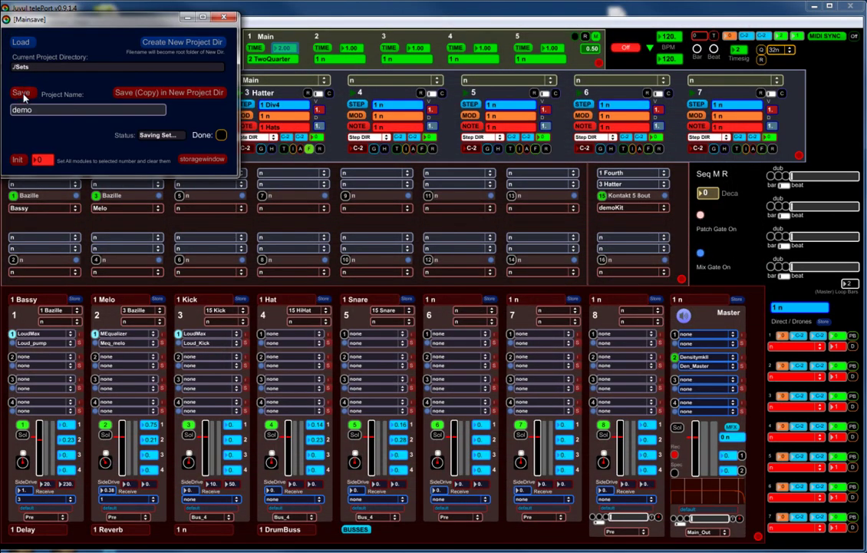